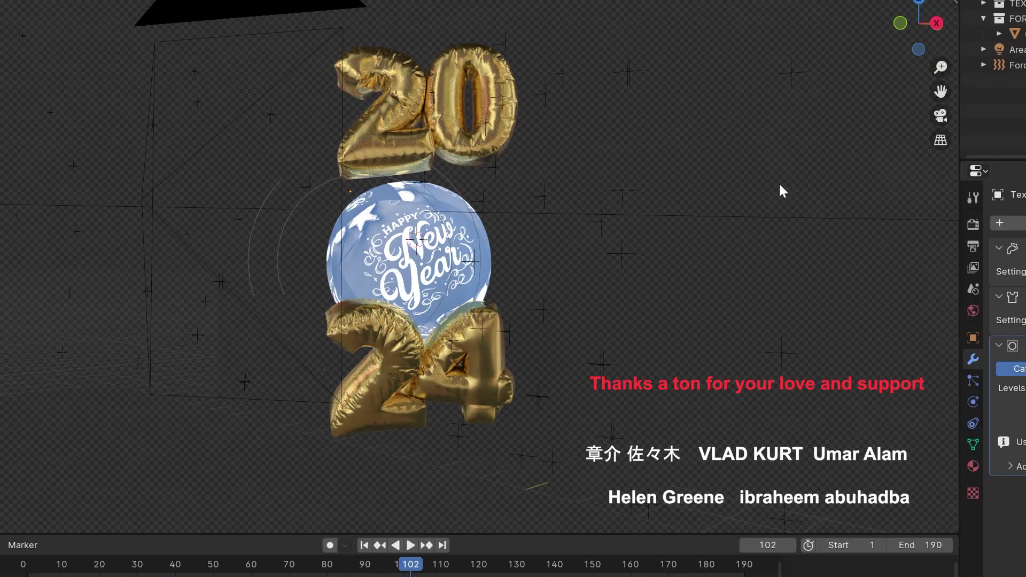
- Inspect the finished 2024 balloon scene from the free view and through the camera over the wall footage
{"action": "middle_click_drag", "start_coordinate": [754, 190], "coordinate": [731, 161]}
{"action": "scroll", "coordinate": [721, 187], "scroll_direction": "up", "scroll_amount": 2}
{"action": "scroll", "coordinate": [731, 160], "scroll_direction": "up", "scroll_amount": 1}
{"action": "scroll", "coordinate": [716, 163], "scroll_direction": "down", "scroll_amount": 4}
{"action": "left_click", "coordinate": [939, 117]}
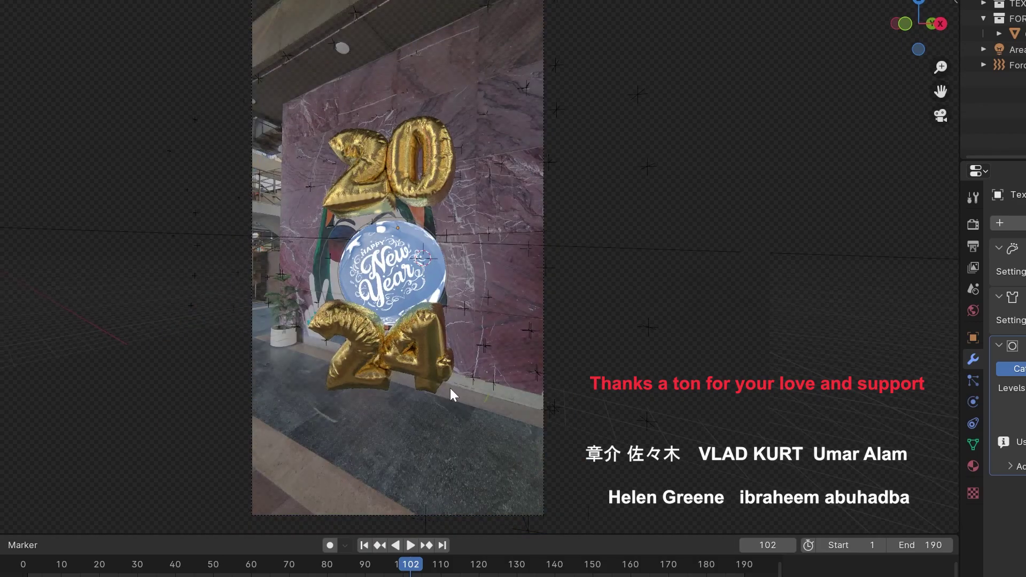
{"action": "scroll", "coordinate": [462, 374], "scroll_direction": "up", "scroll_amount": 3}
{"action": "scroll", "coordinate": [474, 365], "scroll_direction": "down", "scroll_amount": 5}
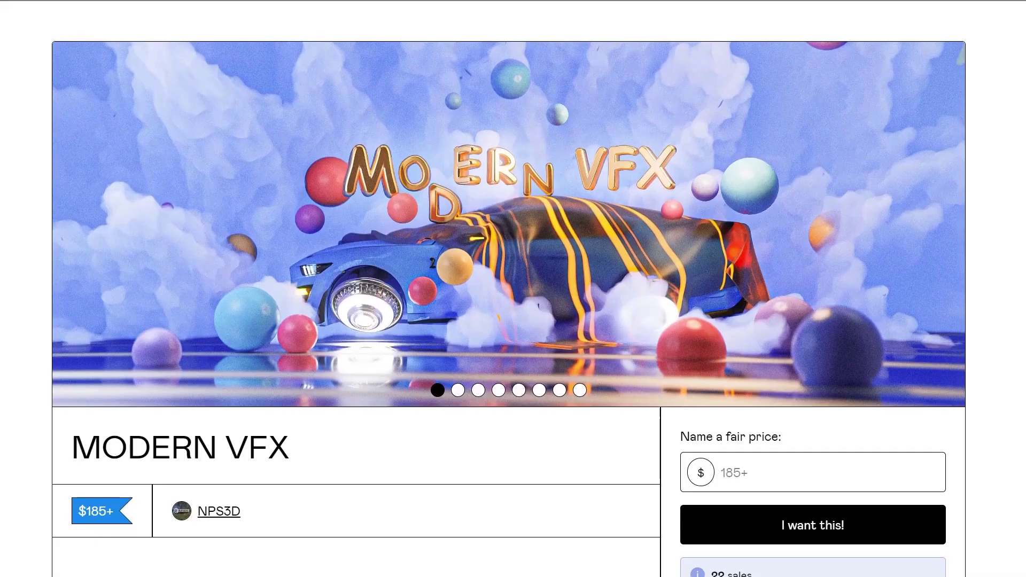
- Switch to the browser and read the MODERN VFX course page down to the iPhone VFX chapter and beyond
{"action": "scroll", "coordinate": [513, 289], "scroll_direction": "down", "scroll_amount": 5}
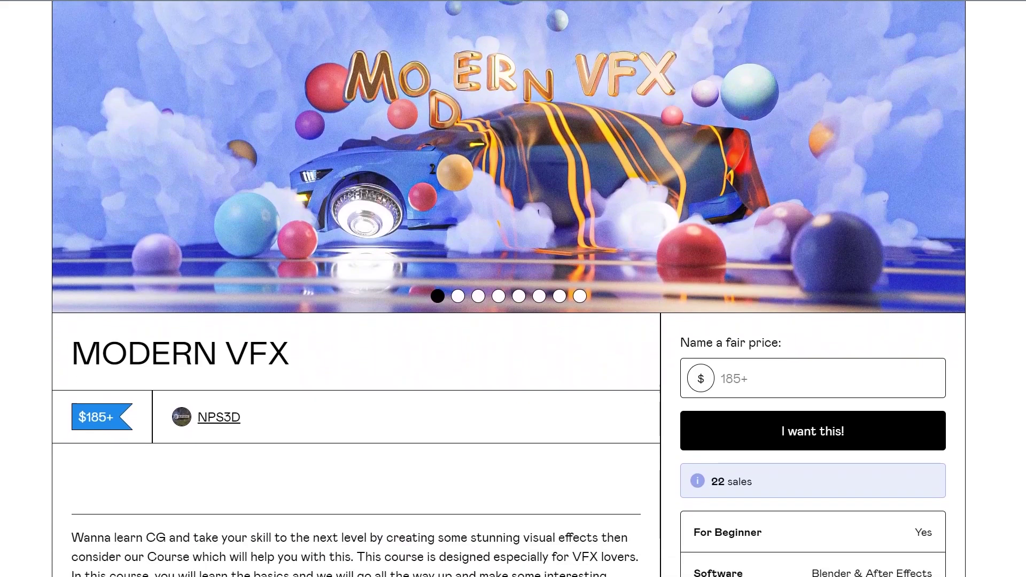
{"action": "scroll", "coordinate": [513, 289], "scroll_direction": "down", "scroll_amount": 6}
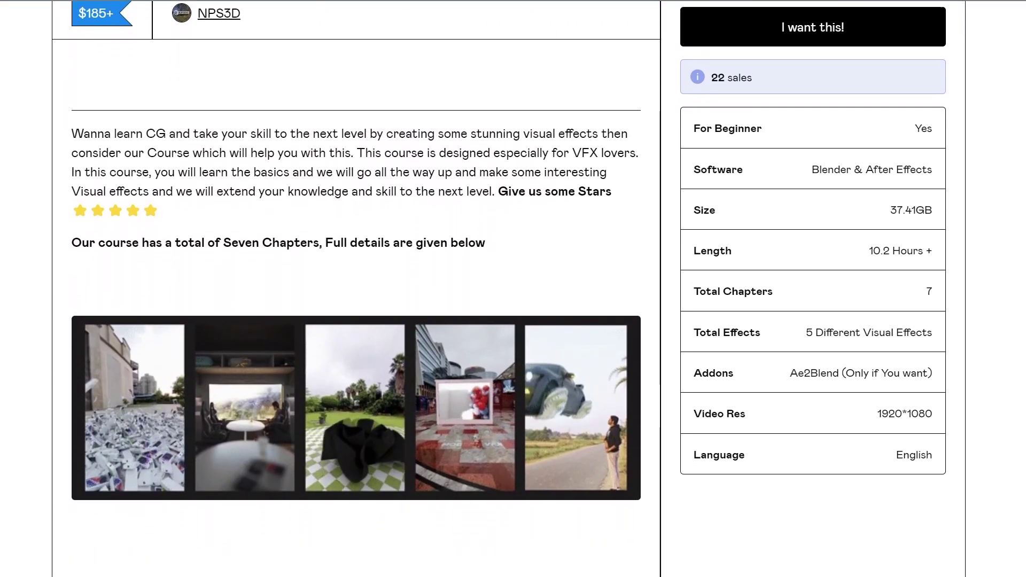
{"action": "scroll", "coordinate": [513, 289], "scroll_direction": "down", "scroll_amount": 5}
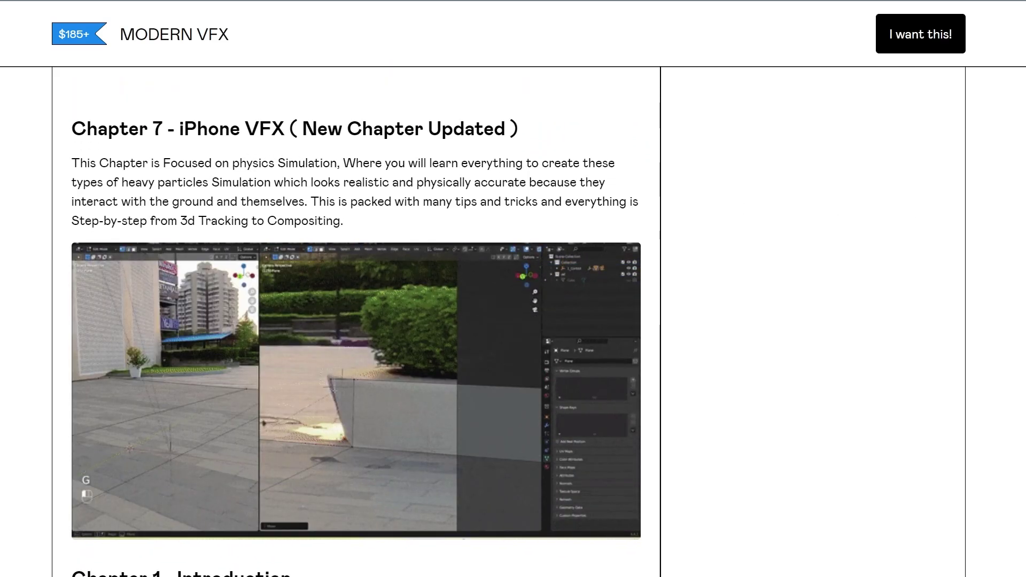
{"action": "left_click_drag", "start_coordinate": [180, 129], "coordinate": [197, 129]}
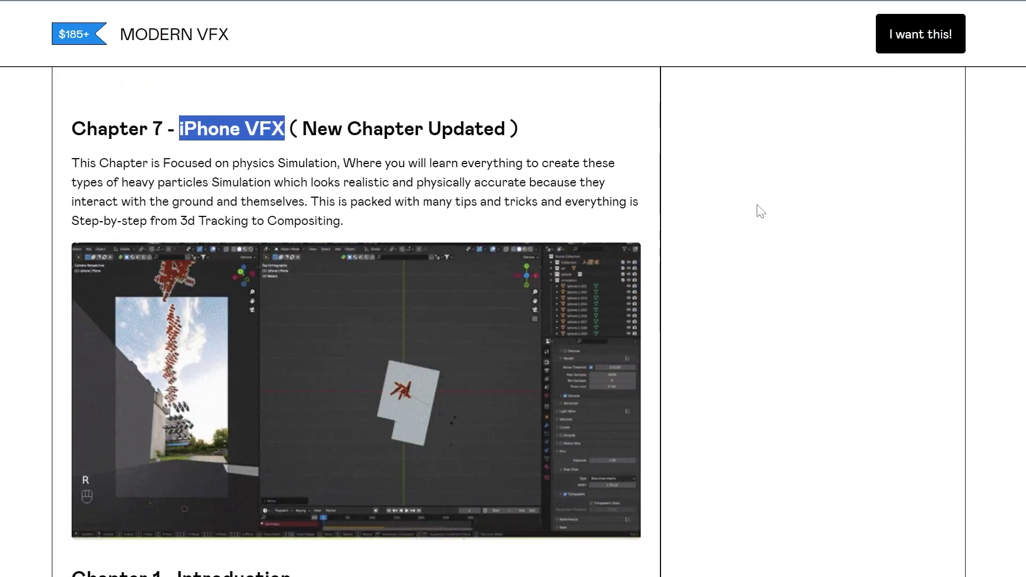
{"action": "scroll", "coordinate": [1001, 268], "scroll_direction": "down", "scroll_amount": 6}
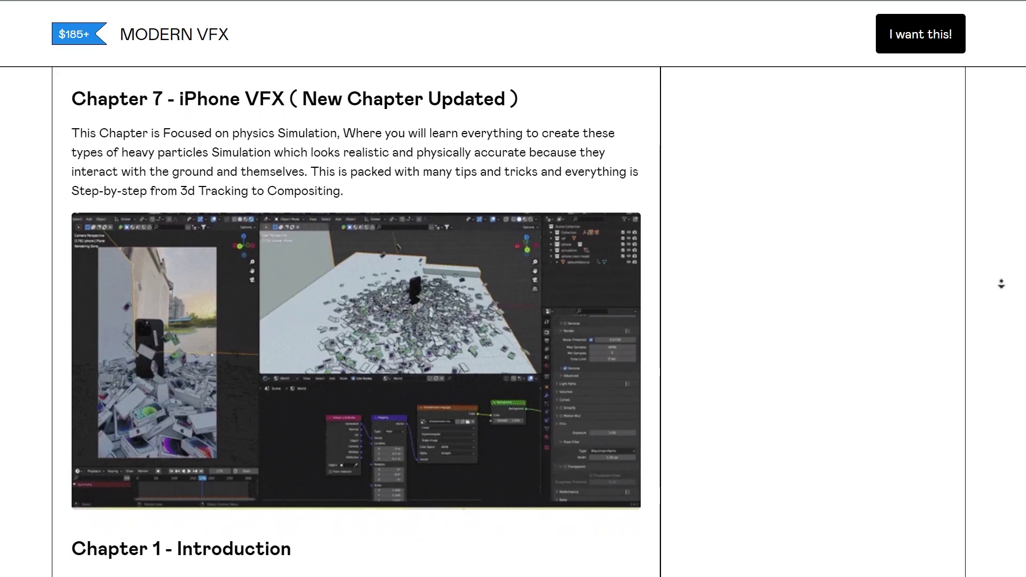
{"action": "scroll", "coordinate": [1000, 293], "scroll_direction": "down", "scroll_amount": 1}
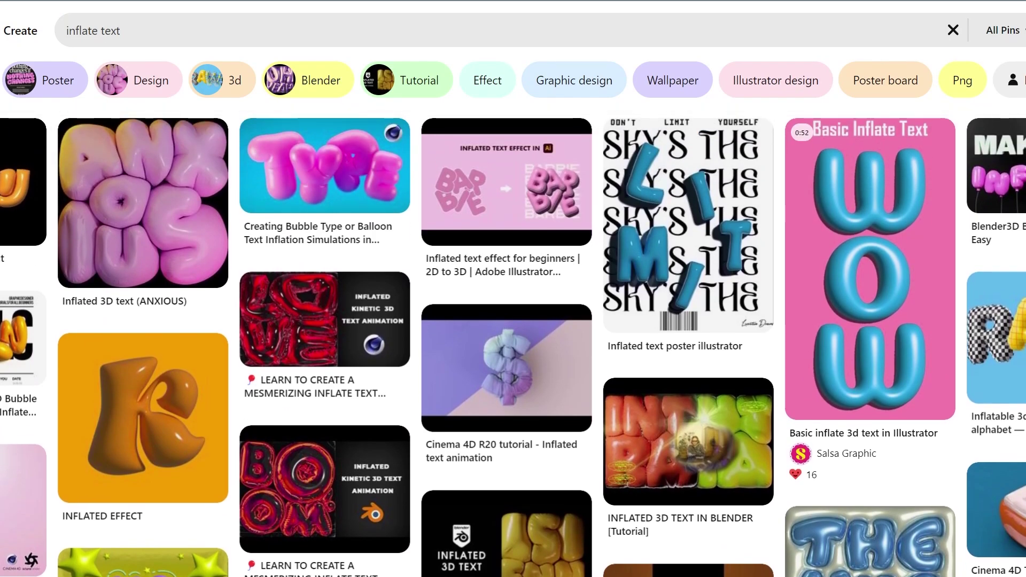
- Look through the Pinterest results for "inflate text" for balloon lettering references
{"action": "scroll", "coordinate": [513, 342], "scroll_direction": "down", "scroll_amount": 2}
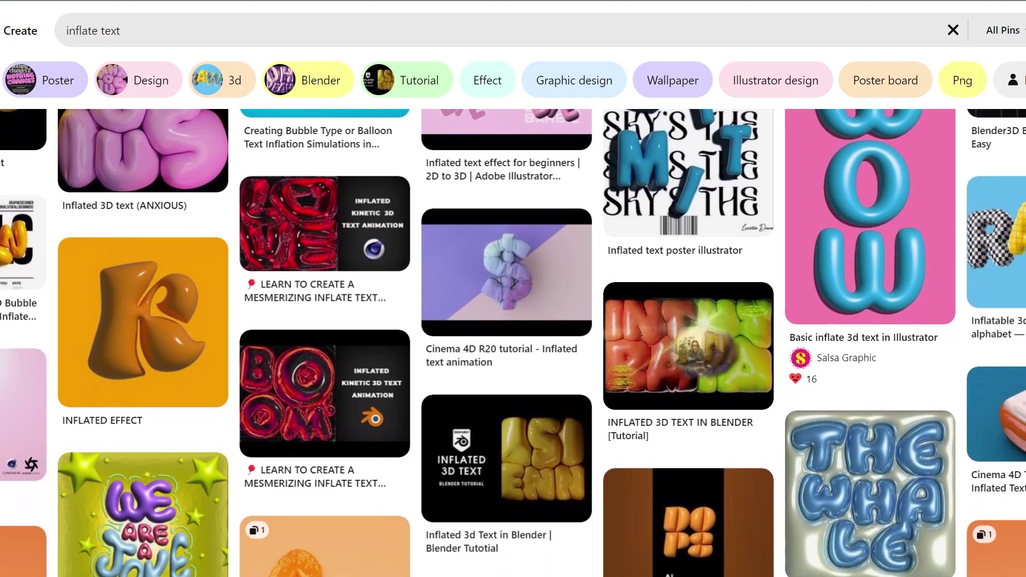
{"action": "scroll", "coordinate": [513, 342], "scroll_direction": "down", "scroll_amount": 5}
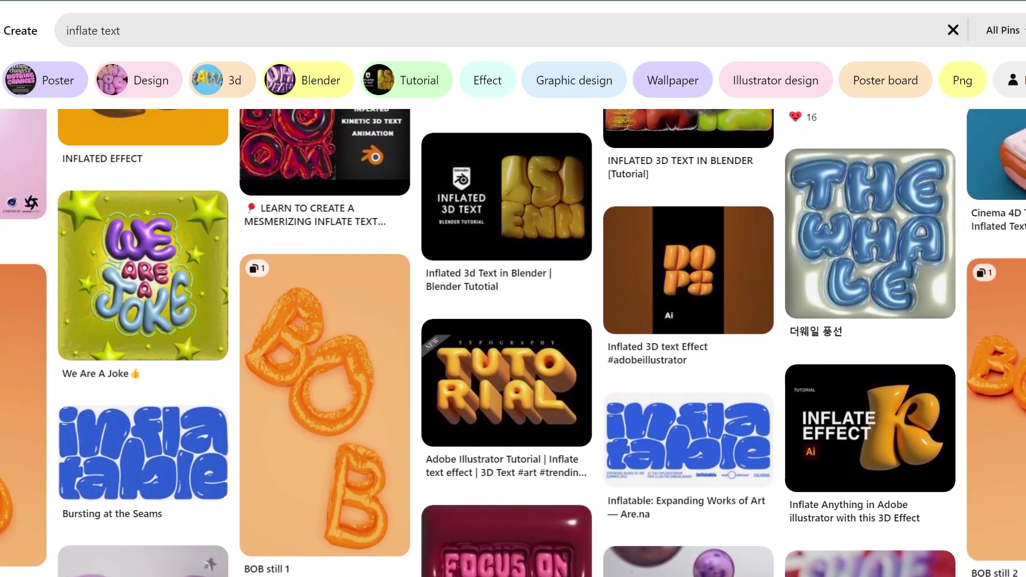
{"action": "scroll", "coordinate": [513, 342], "scroll_direction": "down", "scroll_amount": 5}
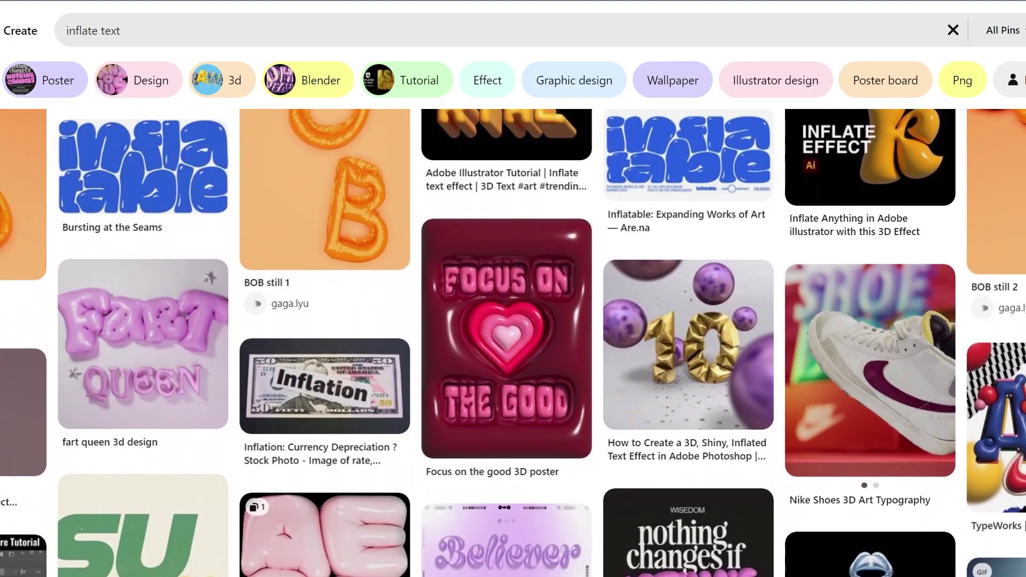
{"action": "scroll", "coordinate": [513, 342], "scroll_direction": "down", "scroll_amount": 6}
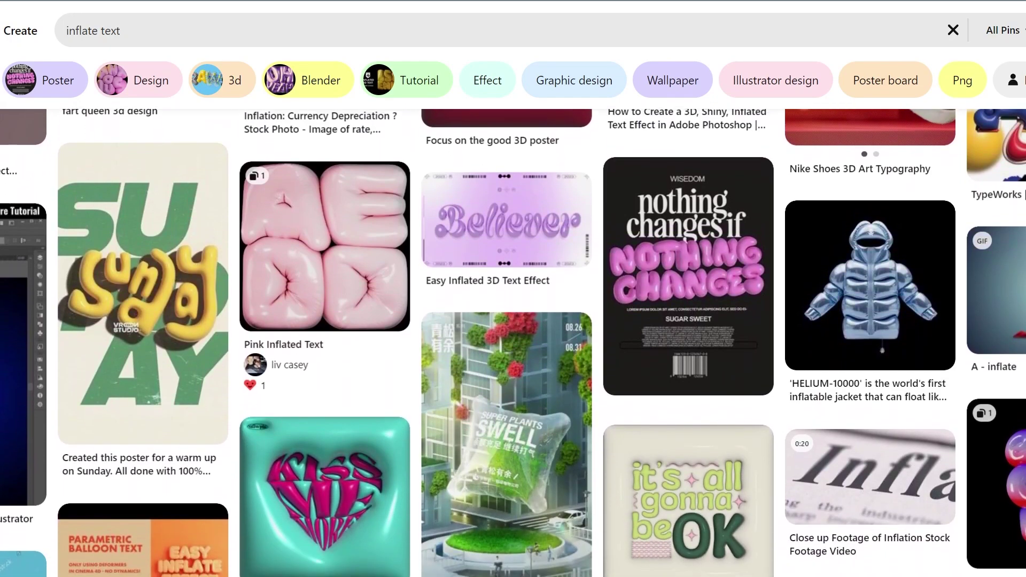
{"action": "scroll", "coordinate": [514, 343], "scroll_direction": "down", "scroll_amount": 6}
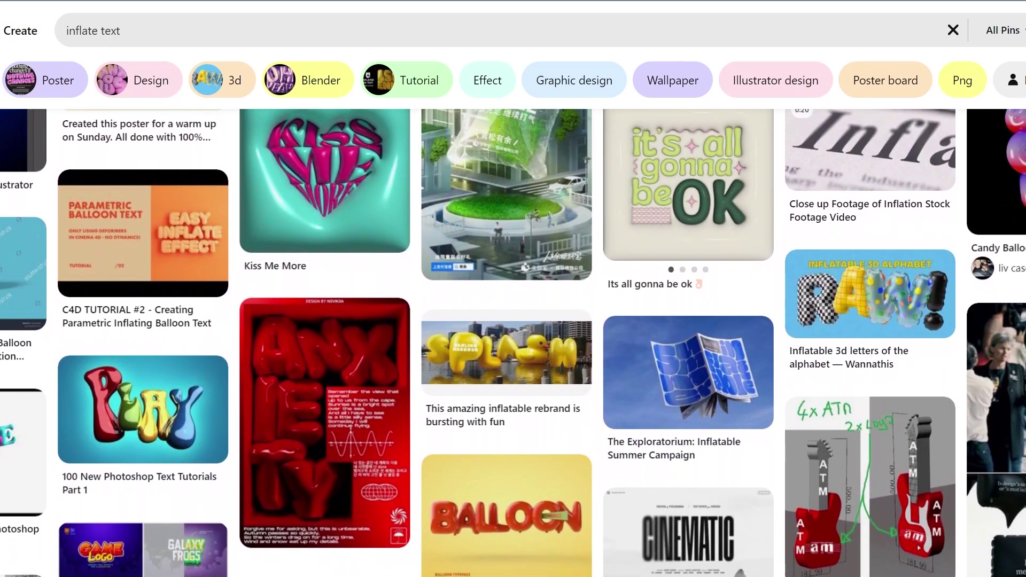
{"action": "scroll", "coordinate": [513, 342], "scroll_direction": "down", "scroll_amount": 5}
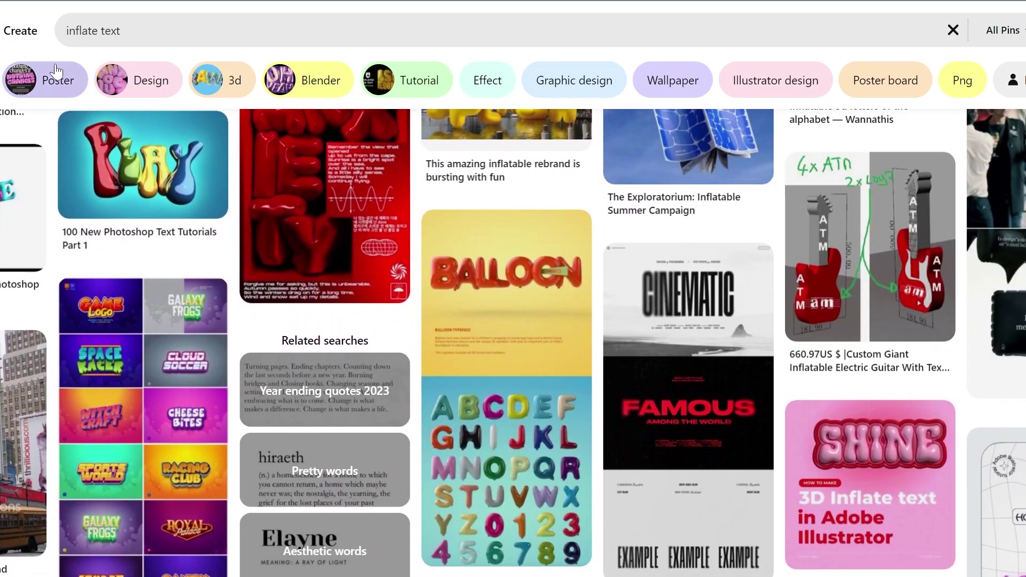
- Search Pinterest for "inflate new year"
{"action": "left_click", "coordinate": [122, 31]}
{"action": "double_click", "coordinate": [119, 31]}
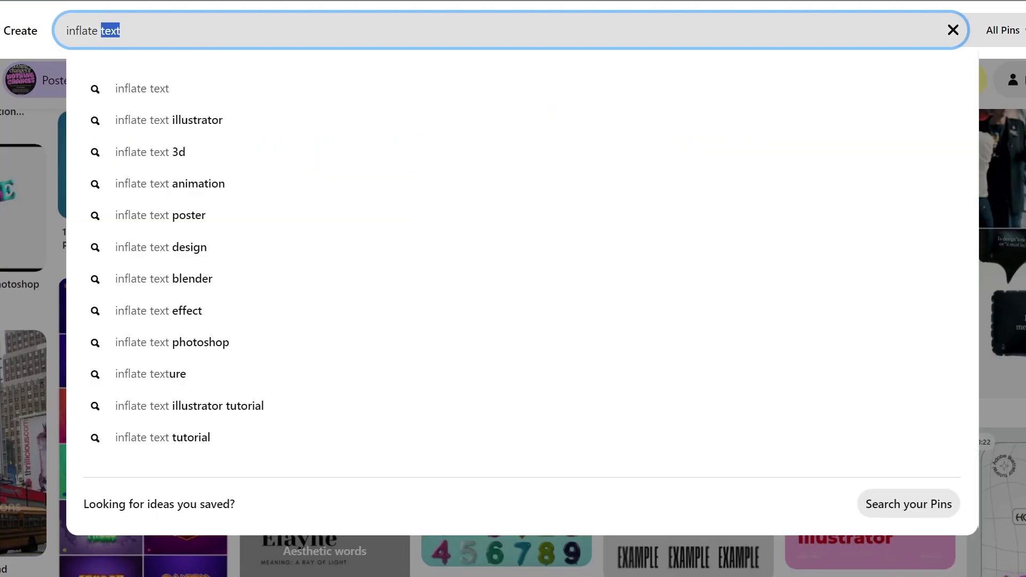
{"action": "type", "text": "new year"}
{"action": "key", "text": "Return"}
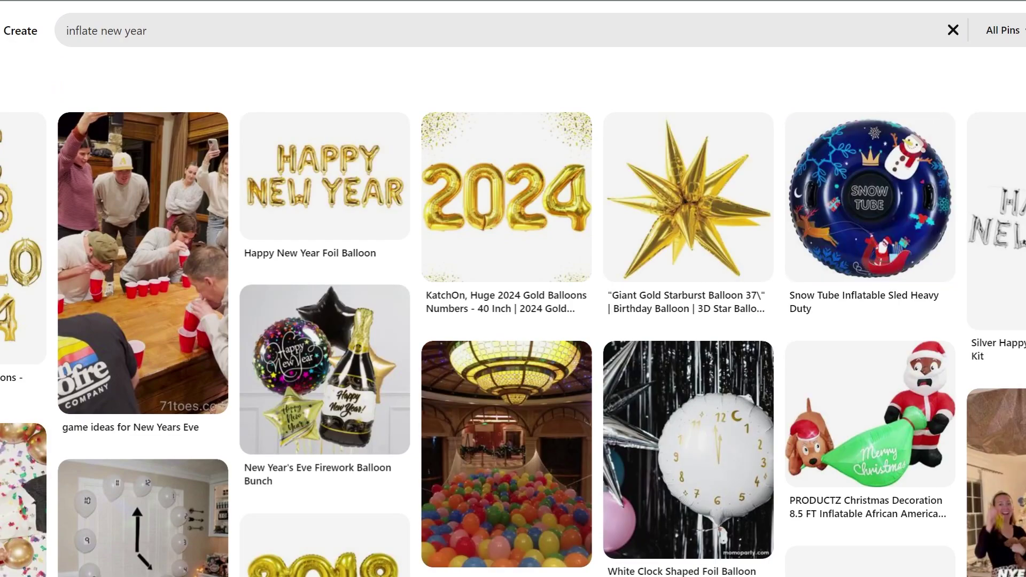
- Open the gold 2024 number balloons pin, look over its related pins and return to the search results
{"action": "left_click", "coordinate": [479, 197]}
{"action": "scroll", "coordinate": [1007, 247], "scroll_direction": "down", "scroll_amount": 10}
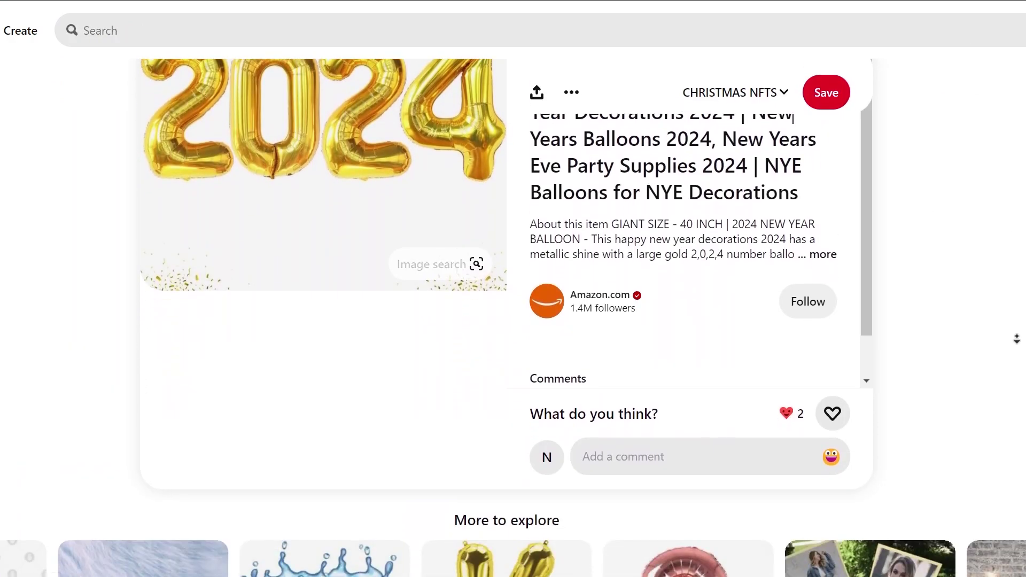
{"action": "scroll", "coordinate": [1007, 376], "scroll_direction": "down", "scroll_amount": 5}
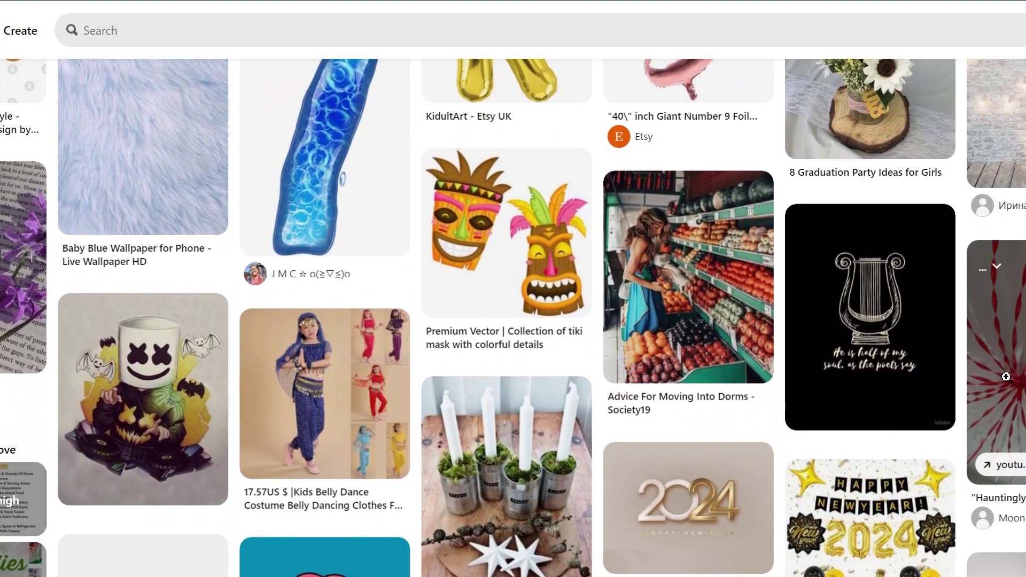
{"action": "scroll", "coordinate": [1006, 377], "scroll_direction": "down", "scroll_amount": 5}
{"action": "scroll", "coordinate": [1006, 377], "scroll_direction": "up", "scroll_amount": 12}
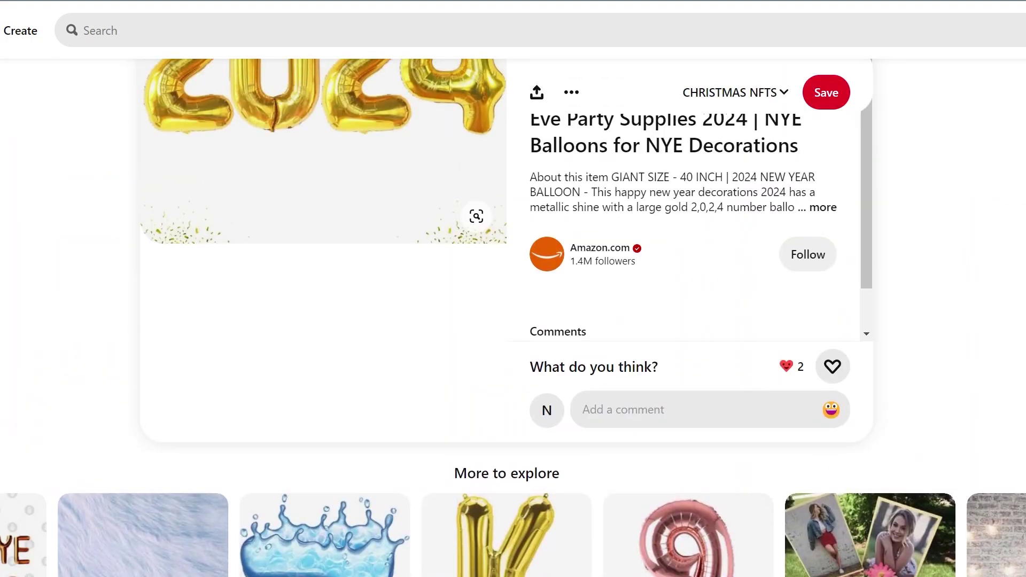
{"action": "left_click", "coordinate": [2, 91]}
- Look through the "inflate new year" results for New Year balloon and decoration references
{"action": "scroll", "coordinate": [156, 261], "scroll_direction": "down", "scroll_amount": 15}
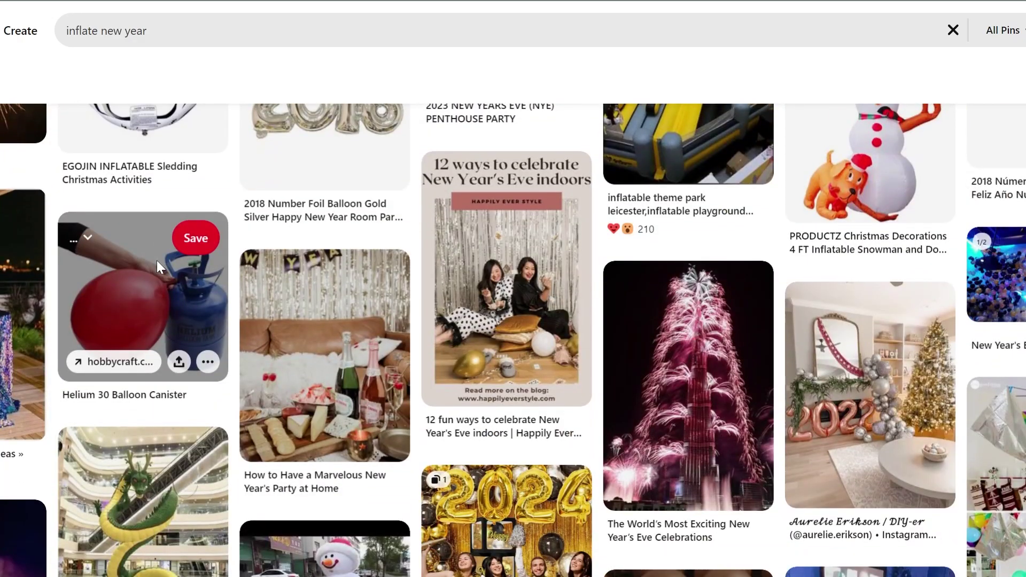
{"action": "scroll", "coordinate": [156, 261], "scroll_direction": "down", "scroll_amount": 10}
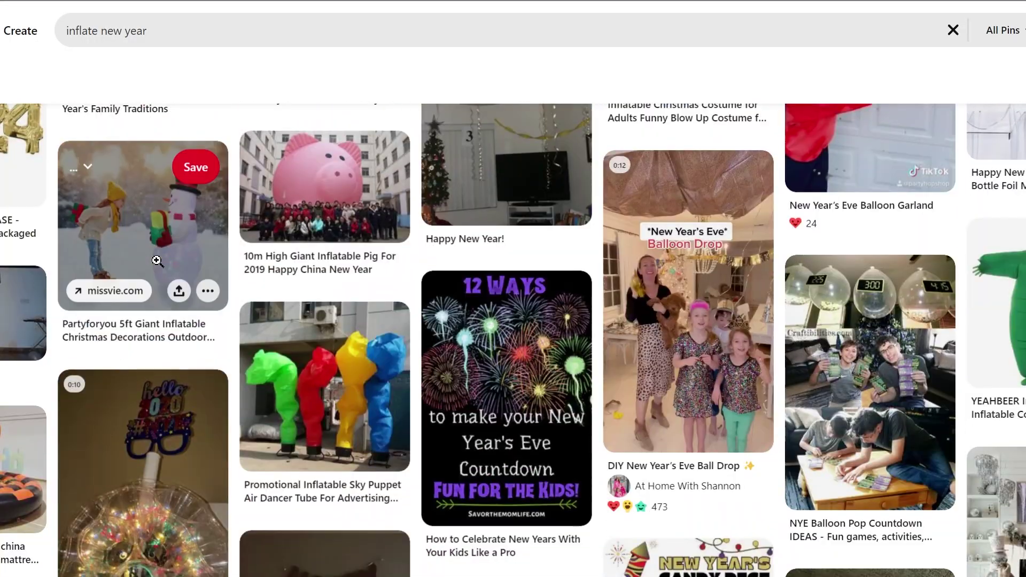
{"action": "scroll", "coordinate": [156, 261], "scroll_direction": "down", "scroll_amount": 20}
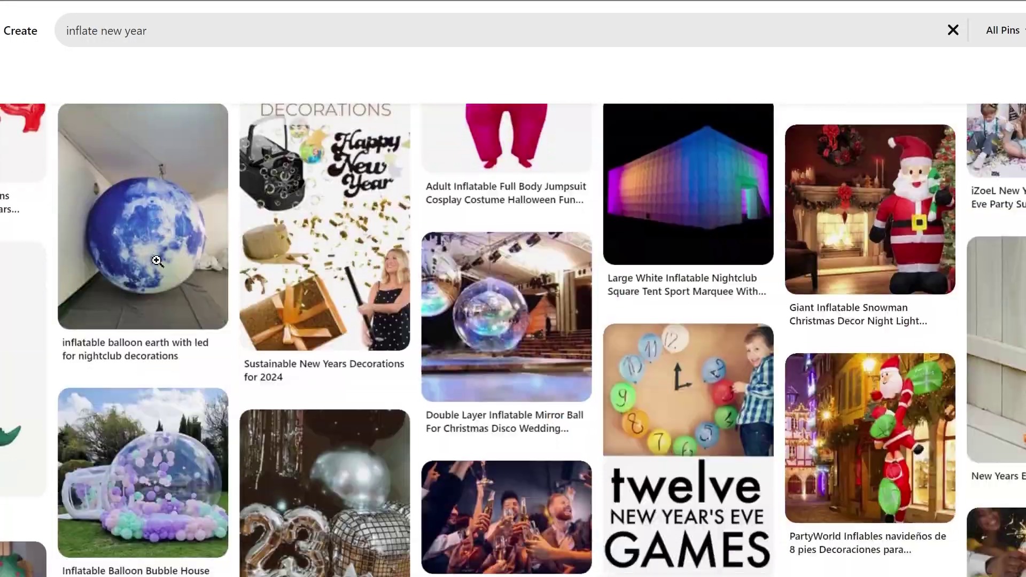
{"action": "scroll", "coordinate": [156, 261], "scroll_direction": "down", "scroll_amount": 5}
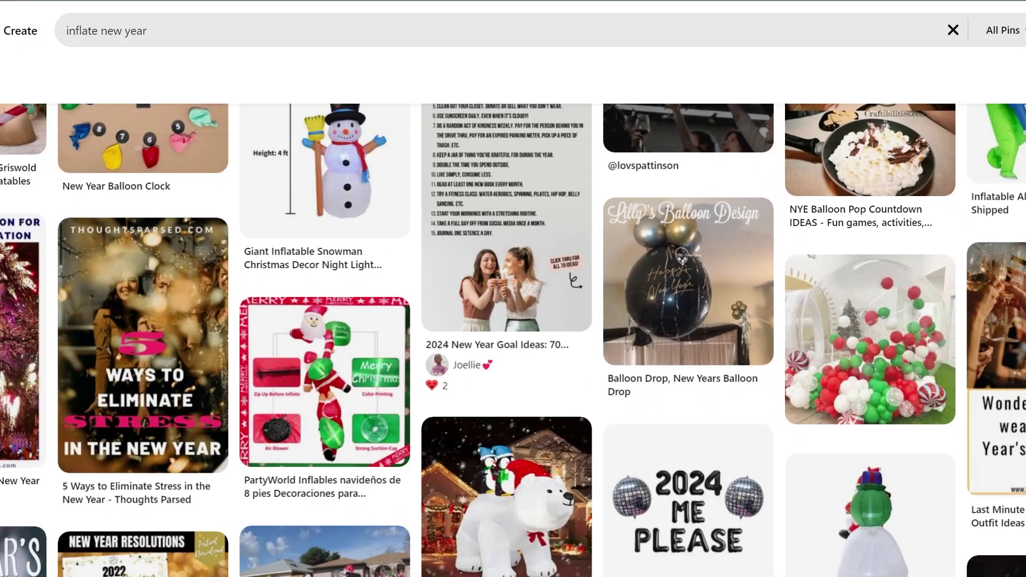
{"action": "scroll", "coordinate": [513, 340], "scroll_direction": "down", "scroll_amount": 13}
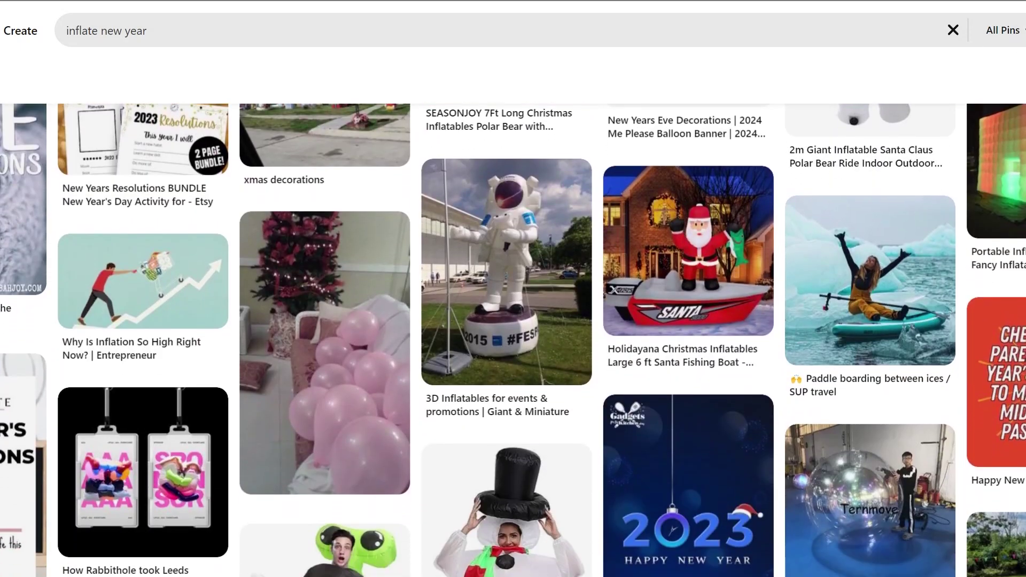
{"action": "scroll", "coordinate": [514, 340], "scroll_direction": "down", "scroll_amount": 9}
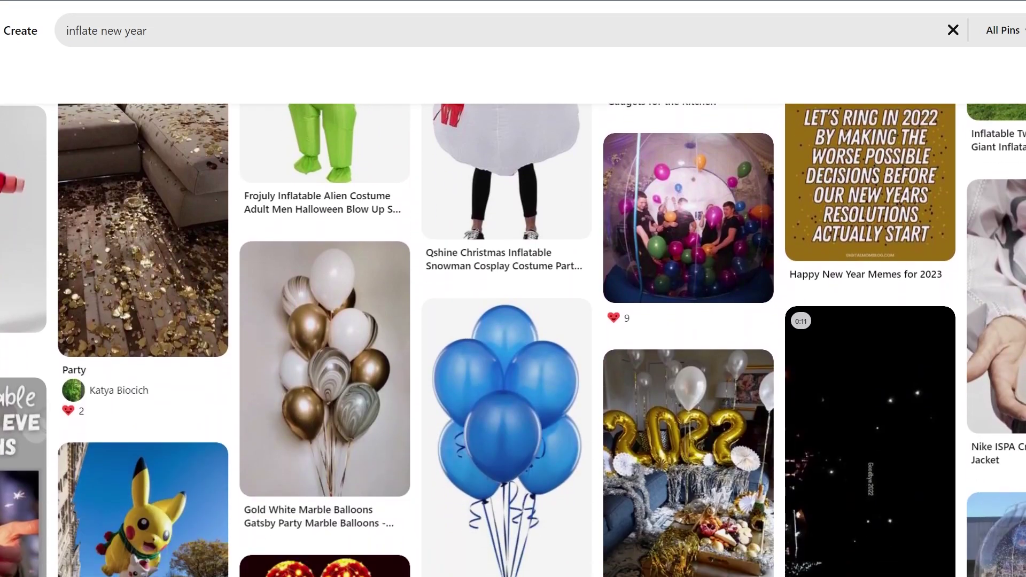
{"action": "scroll", "coordinate": [513, 340], "scroll_direction": "up", "scroll_amount": 20}
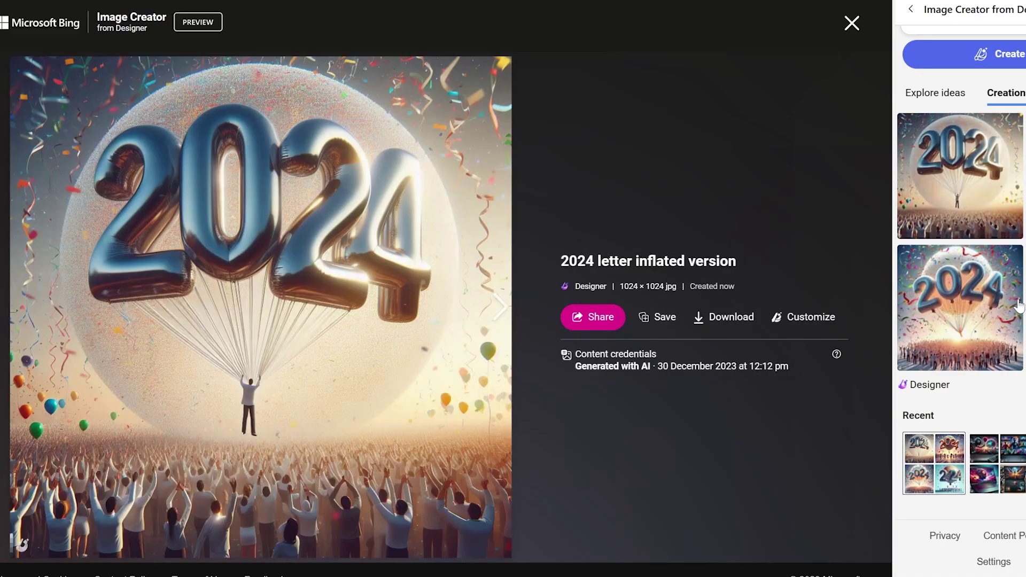
- View the next AI-generated image of the "2024 letter inflated version" prompt in Bing Image Creator
{"action": "key", "text": "Right"}
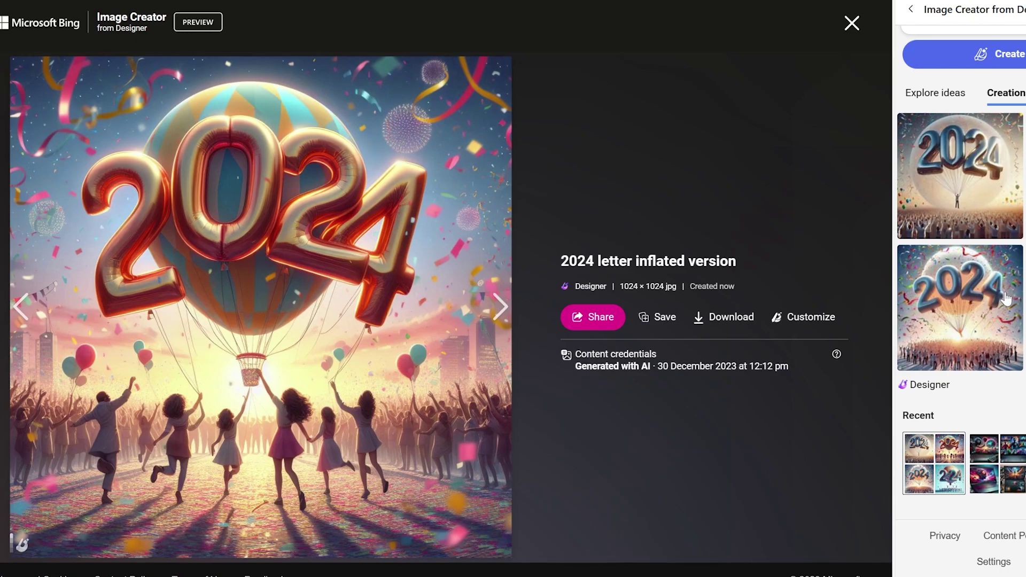
{"action": "scroll", "coordinate": [1006, 299], "scroll_direction": "up", "scroll_amount": 3}
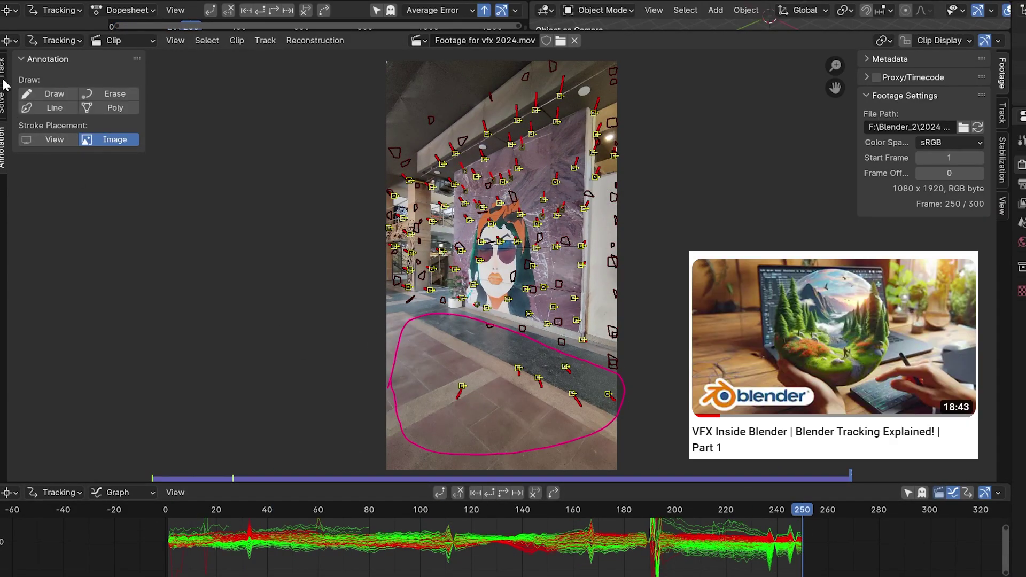
- Detect features inside the annotated floor area at frame 250 with threshold 0.070 and distance 61, and track them backwards
{"action": "left_click", "coordinate": [5, 75]}
{"action": "left_click", "coordinate": [79, 152]}
{"action": "left_click", "coordinate": [290, 420]}
{"action": "left_click", "coordinate": [283, 451]}
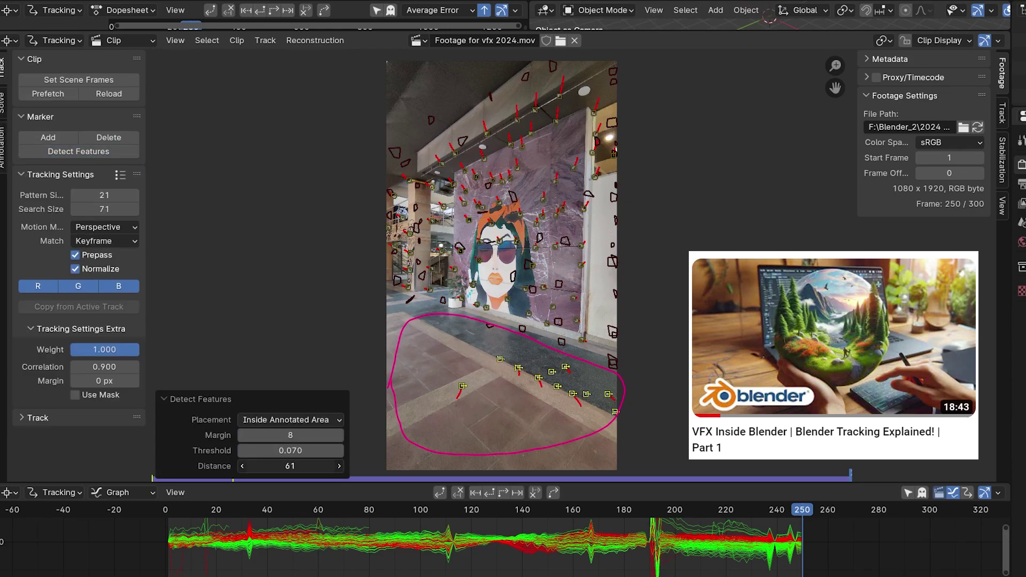
{"action": "left_click", "coordinate": [200, 399]}
{"action": "left_click", "coordinate": [489, 493]}
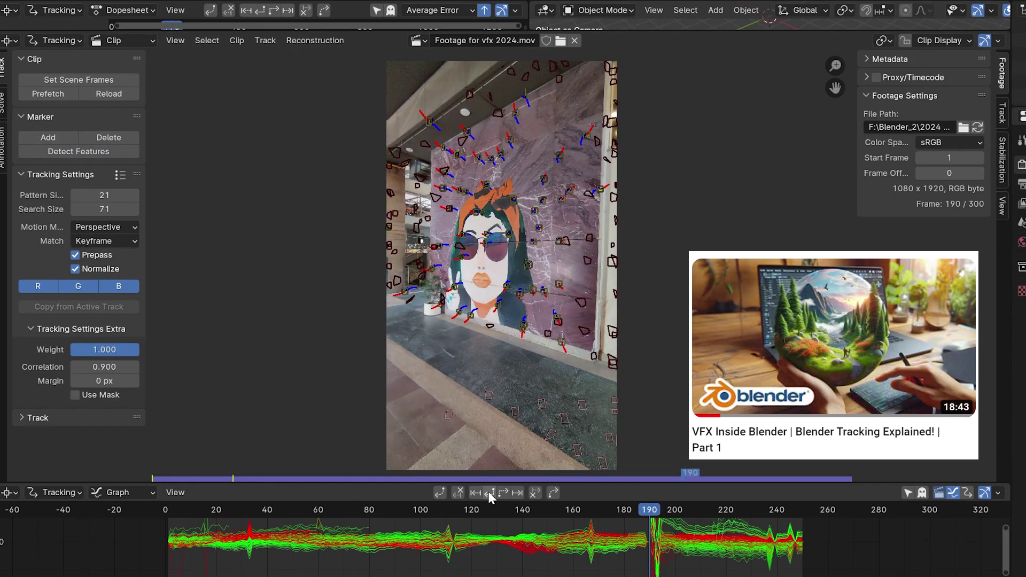
- Annotate the floor at frame 0, detect features inside it with a reduced distance and threshold, and track them forwards
{"action": "mouse_move", "coordinate": [650, 514]}
{"action": "left_mouse_down"}
{"action": "mouse_move", "coordinate": [748, 514]}
{"action": "mouse_move", "coordinate": [646, 514]}
{"action": "left_mouse_up"}
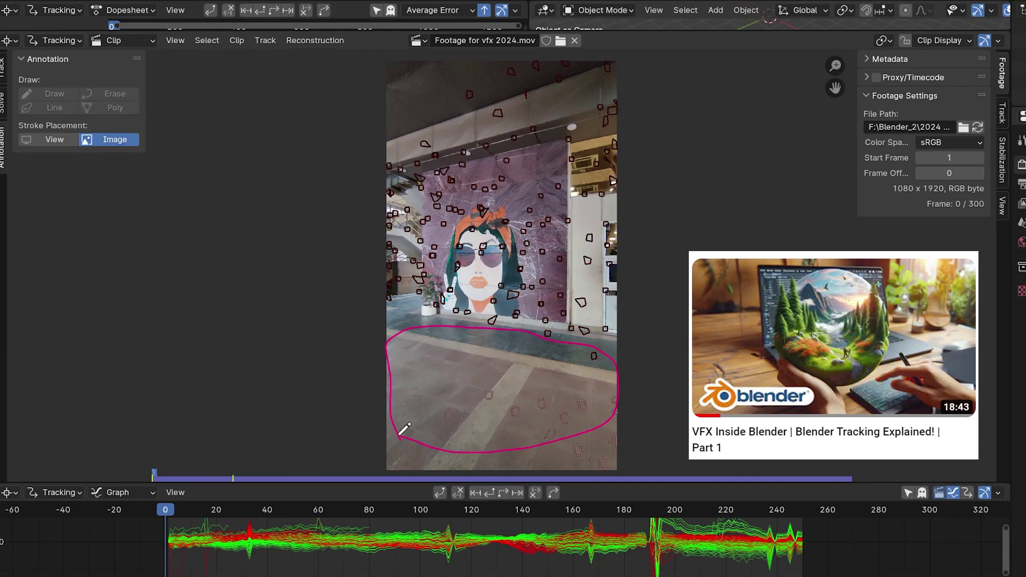
{"action": "left_click_drag", "start_coordinate": [397, 436], "coordinate": [400, 439]}
{"action": "left_click", "coordinate": [5, 96]}
{"action": "left_click", "coordinate": [5, 75]}
{"action": "left_click", "coordinate": [78, 151]}
{"action": "left_click_drag", "start_coordinate": [248, 466], "coordinate": [229, 466]}
{"action": "left_click_drag", "start_coordinate": [253, 451], "coordinate": [240, 451]}
{"action": "left_click", "coordinate": [503, 492]}
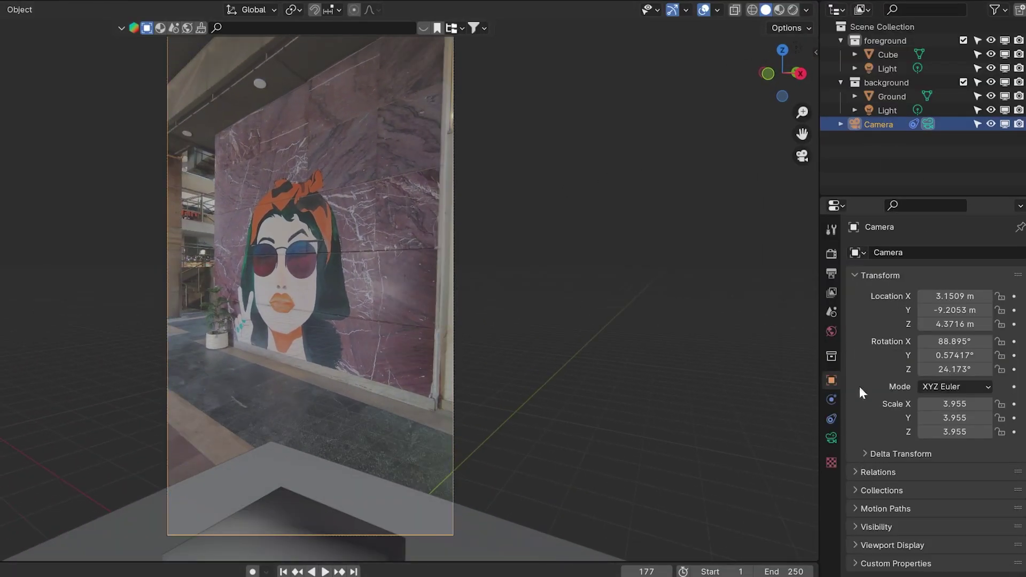
- Divide the camera's focal length by 1.77
{"action": "left_click", "coordinate": [832, 438]}
{"action": "double_click", "coordinate": [962, 319]}
{"action": "type", "text": "/"}
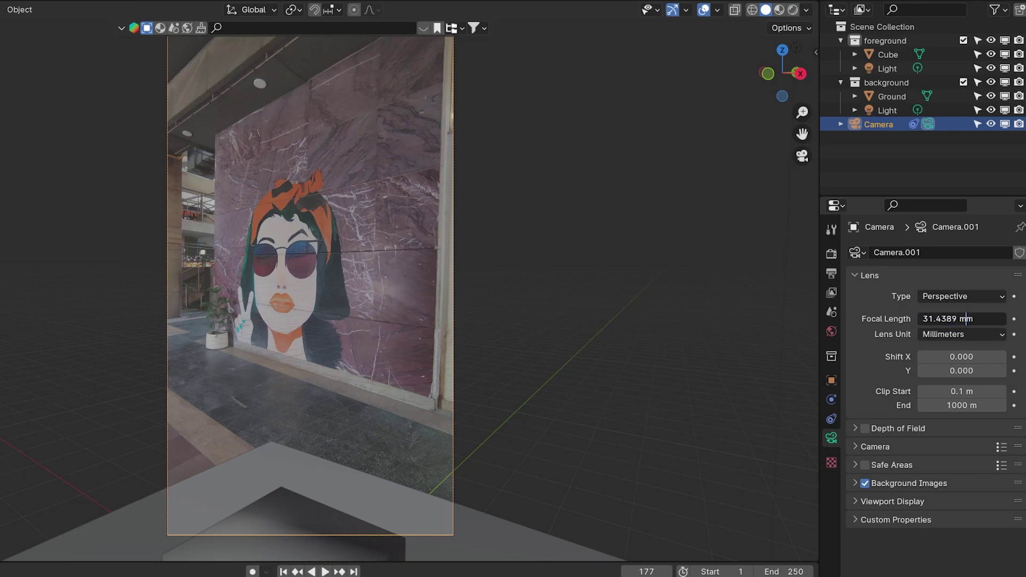
{"action": "type", "text": "1.77"}
{"action": "key", "text": "Return"}
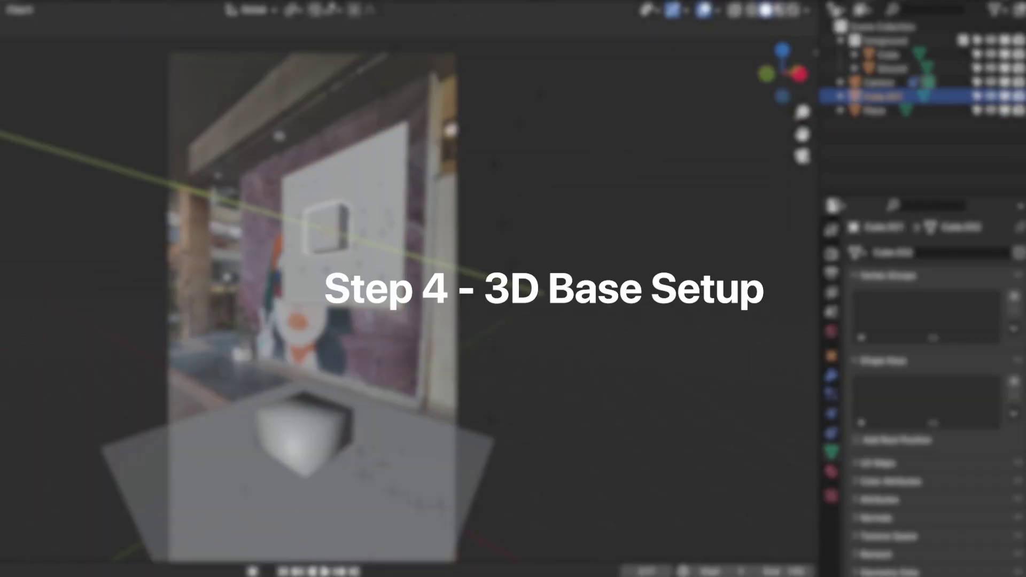
- Extrude the wall plane's left edge along X to reach the wall's left border in the footage
{"action": "left_click", "coordinate": [537, 314]}
{"action": "left_click", "coordinate": [735, 9]}
{"action": "key", "text": "space"}
{"action": "left_click", "coordinate": [486, 336]}
{"action": "scroll", "coordinate": [486, 336], "scroll_direction": "up", "scroll_amount": 5}
{"action": "scroll", "coordinate": [438, 302], "scroll_direction": "down", "scroll_amount": 8}
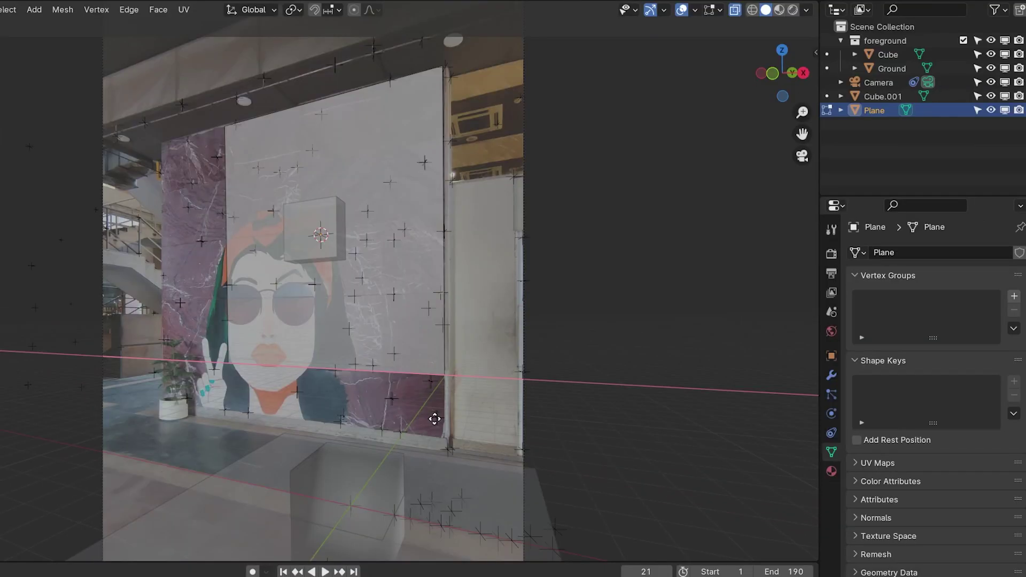
{"action": "left_click", "coordinate": [434, 424]}
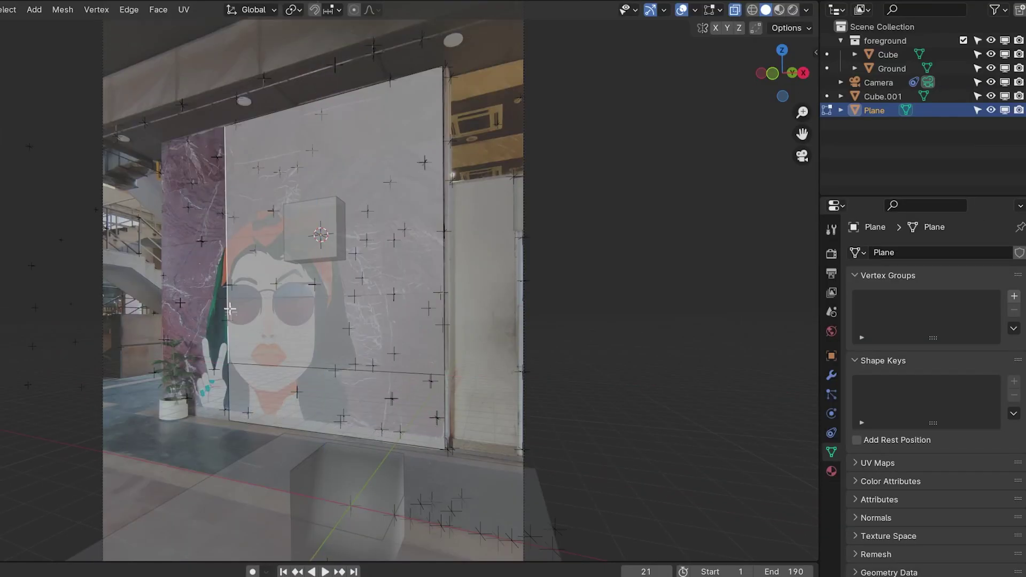
{"action": "key", "text": "x"}
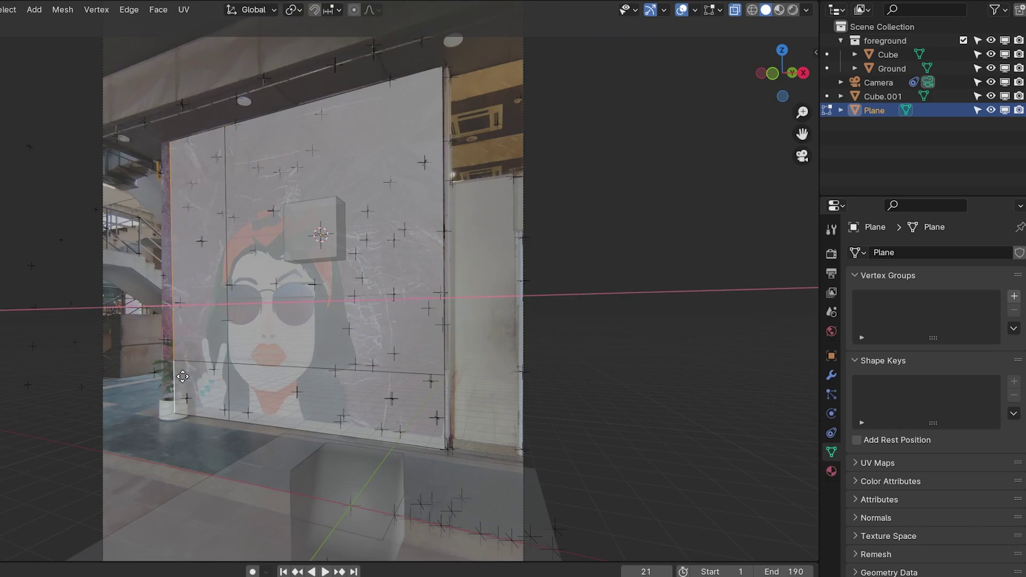
{"action": "left_click", "coordinate": [175, 376]}
- Move the wall plane's lower left edge along Y to line up with the wall's border in the footage
{"action": "scroll", "coordinate": [241, 252], "scroll_direction": "up", "scroll_amount": 3}
{"action": "middle_click_drag", "start_coordinate": [241, 252], "coordinate": [380, 336], "text": "shift"}
{"action": "middle_click_drag", "start_coordinate": [241, 460], "coordinate": [315, 284], "text": "shift"}
{"action": "middle_click_drag", "start_coordinate": [319, 373], "coordinate": [339, 410], "text": "shift"}
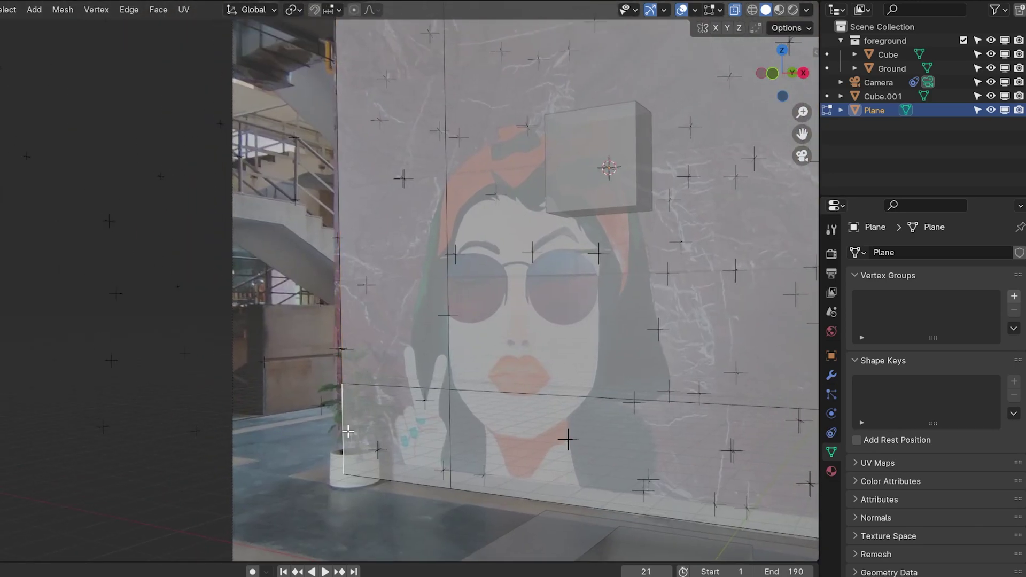
{"action": "key", "text": "g"}
{"action": "key", "text": "y"}
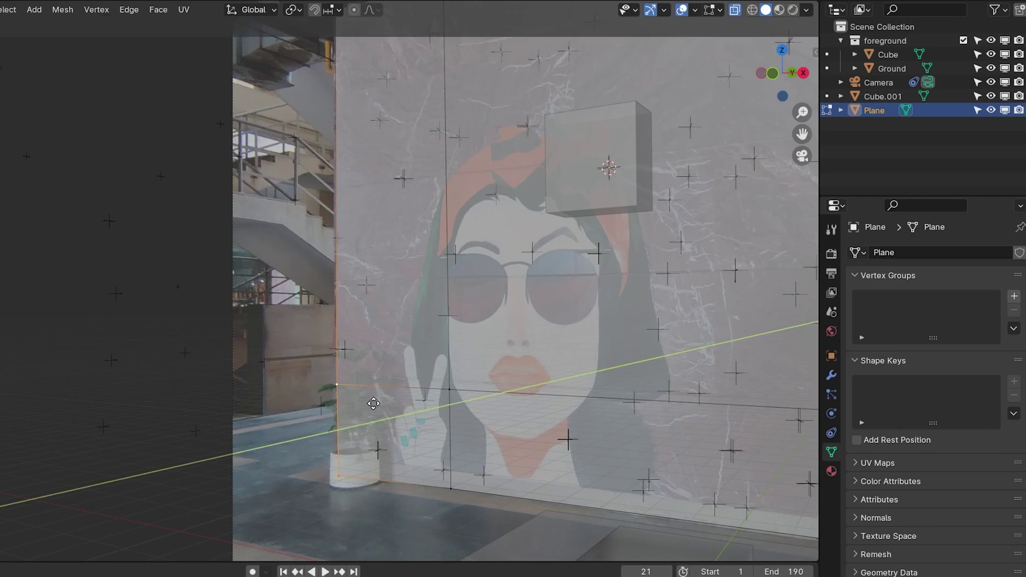
{"action": "key", "text": "z"}
{"action": "left_click", "coordinate": [372, 404]}
{"action": "middle_click_drag", "start_coordinate": [374, 403], "coordinate": [327, 396]}
{"action": "left_click", "coordinate": [802, 156]}
{"action": "scroll", "coordinate": [554, 317], "scroll_direction": "down", "scroll_amount": 2}
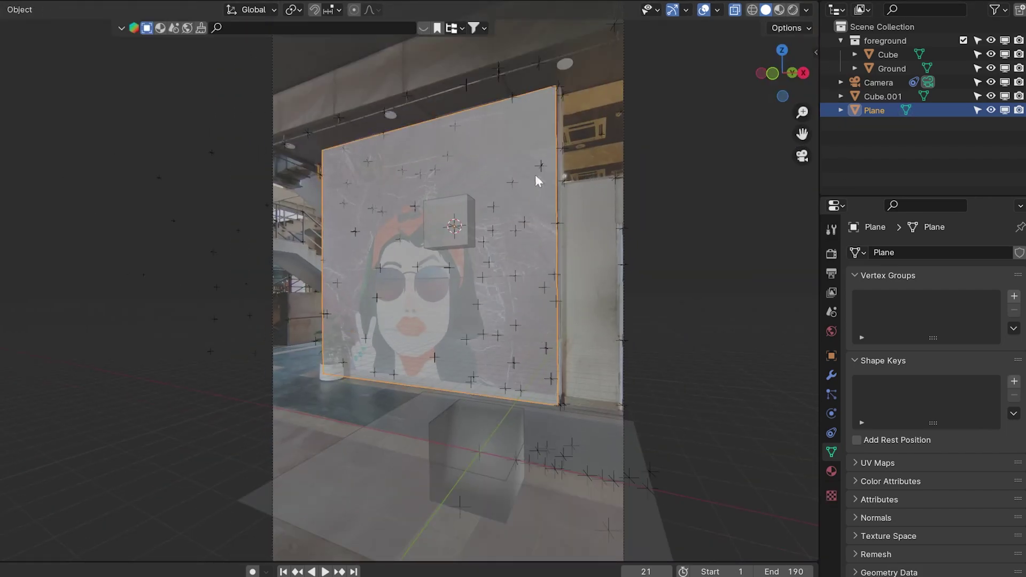
- Extrude the wall plane's top edge along Y to form the ceiling overhang
{"action": "scroll", "coordinate": [441, 156], "scroll_direction": "up", "scroll_amount": 3}
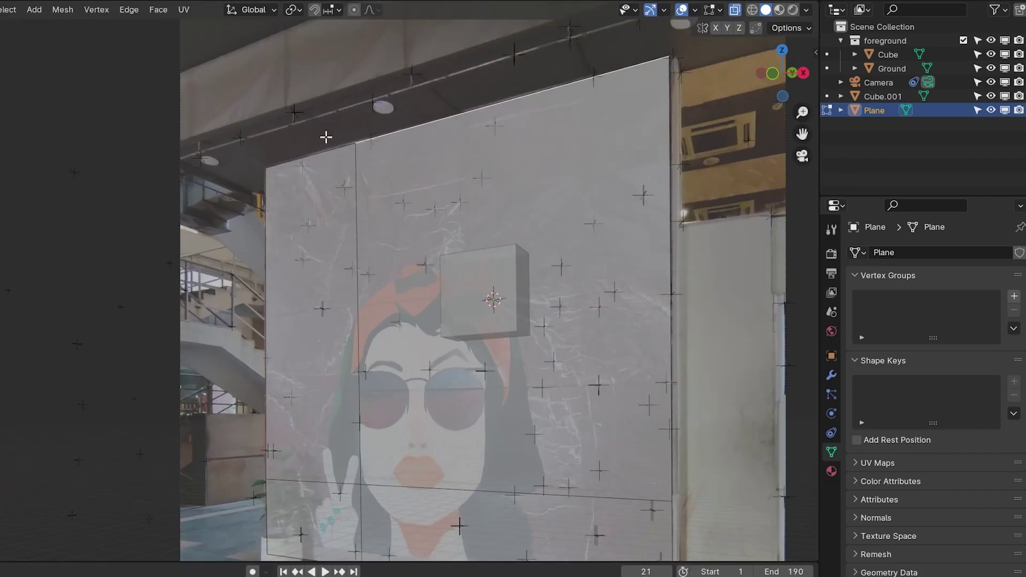
{"action": "key", "text": "g"}
{"action": "key", "text": "x"}
{"action": "key", "text": "y"}
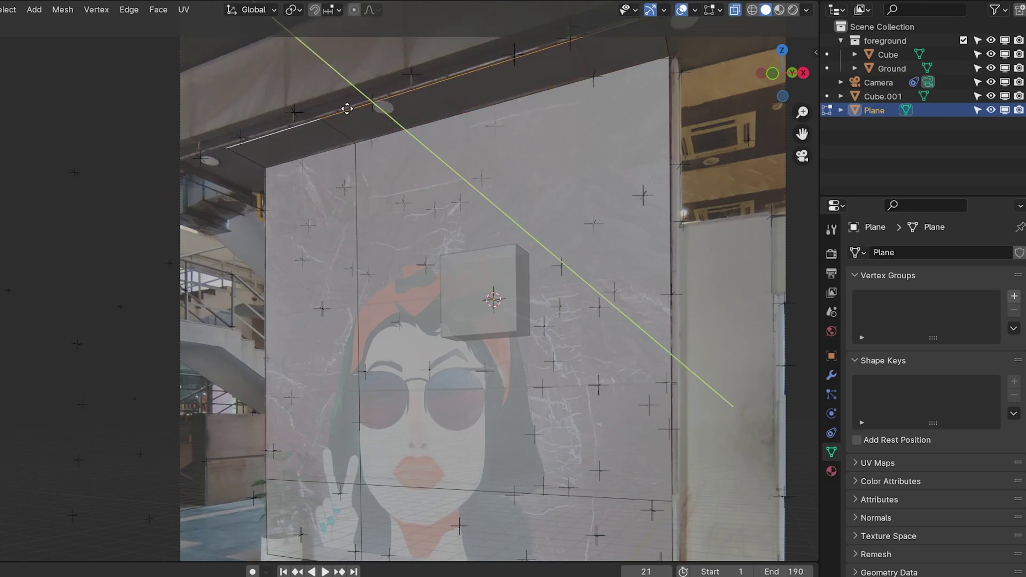
{"action": "left_click", "coordinate": [325, 99]}
- Adjust the ends of the overhang's front edge along X and Y to match the ceiling beam in the footage
{"action": "middle_click_drag", "start_coordinate": [441, 129], "coordinate": [413, 238], "text": "shift"}
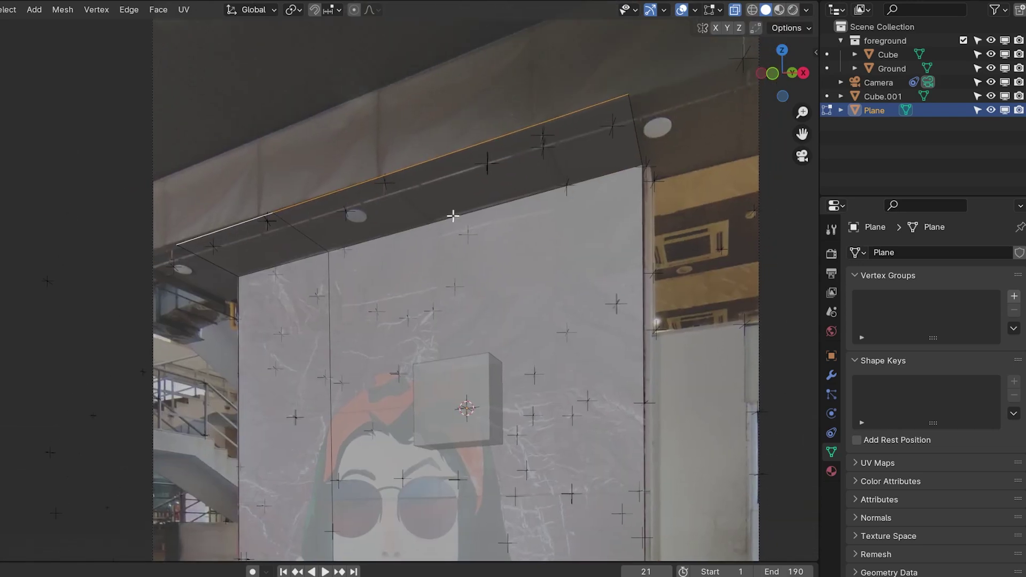
{"action": "key", "text": "g"}
{"action": "key", "text": "x"}
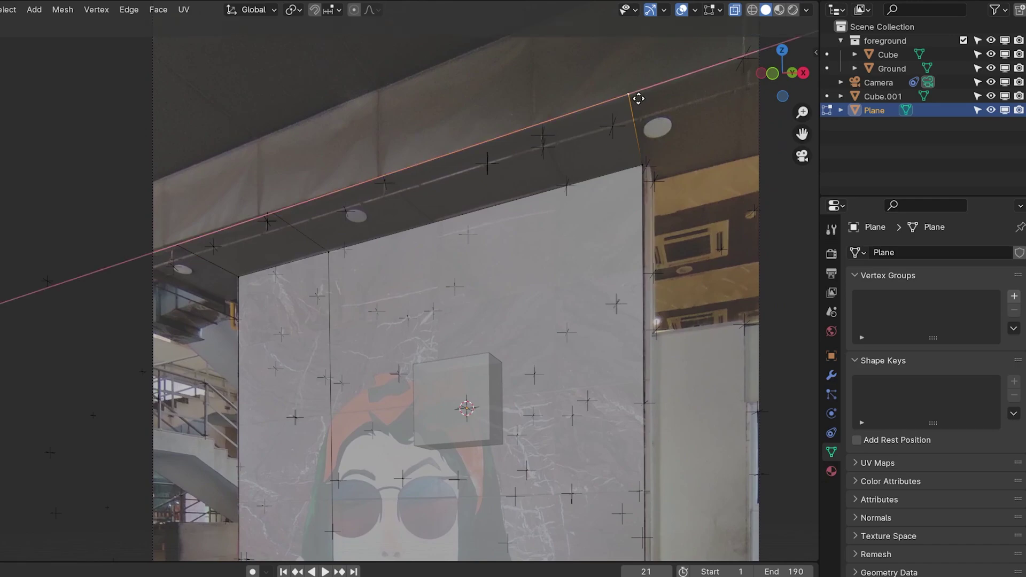
{"action": "key", "text": "y"}
{"action": "left_click", "coordinate": [640, 101]}
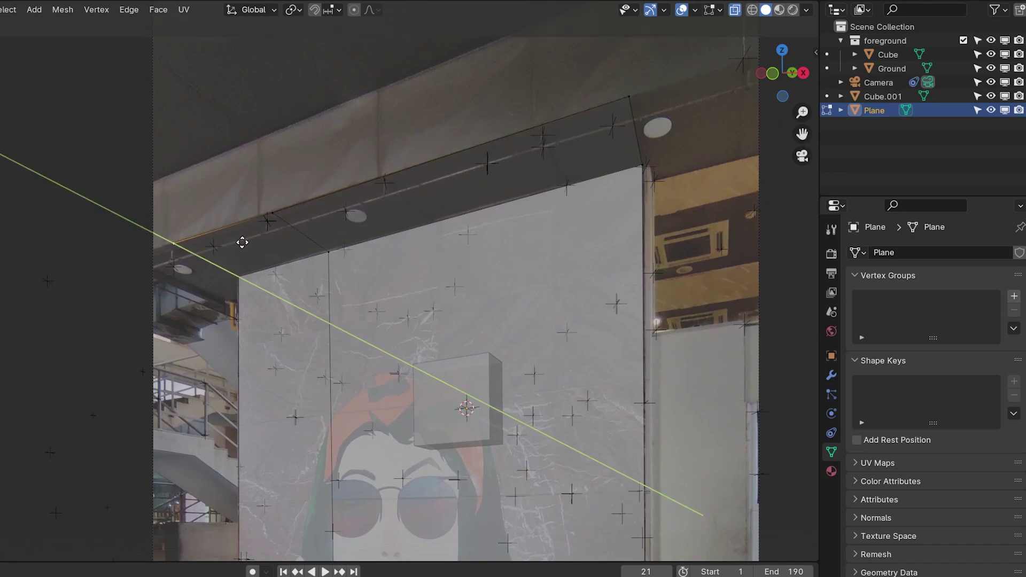
{"action": "left_click", "coordinate": [366, 191]}
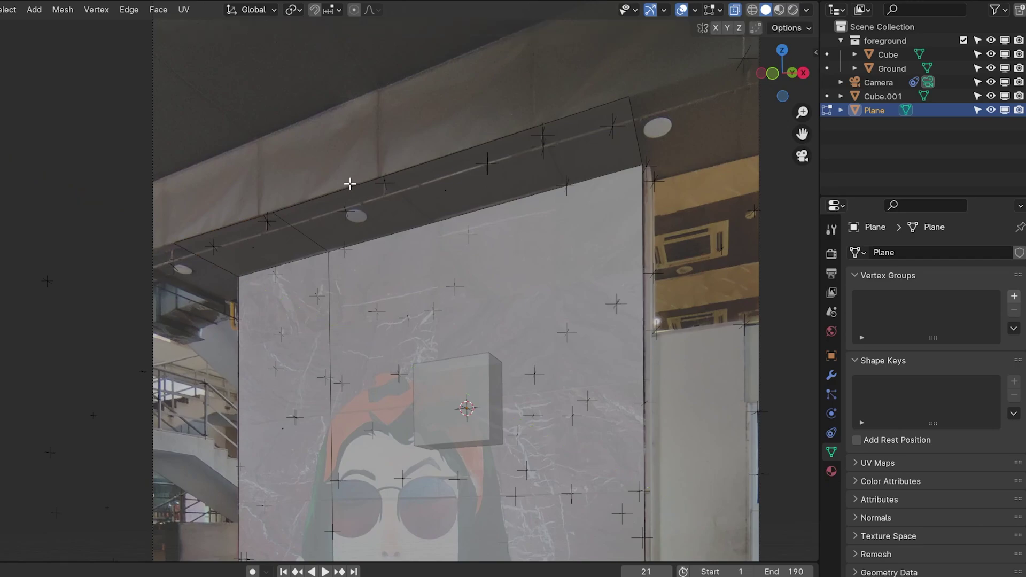
- Extrude the overhang's front edge upward along Z to cover the front face of the beam
{"action": "key", "text": "z"}
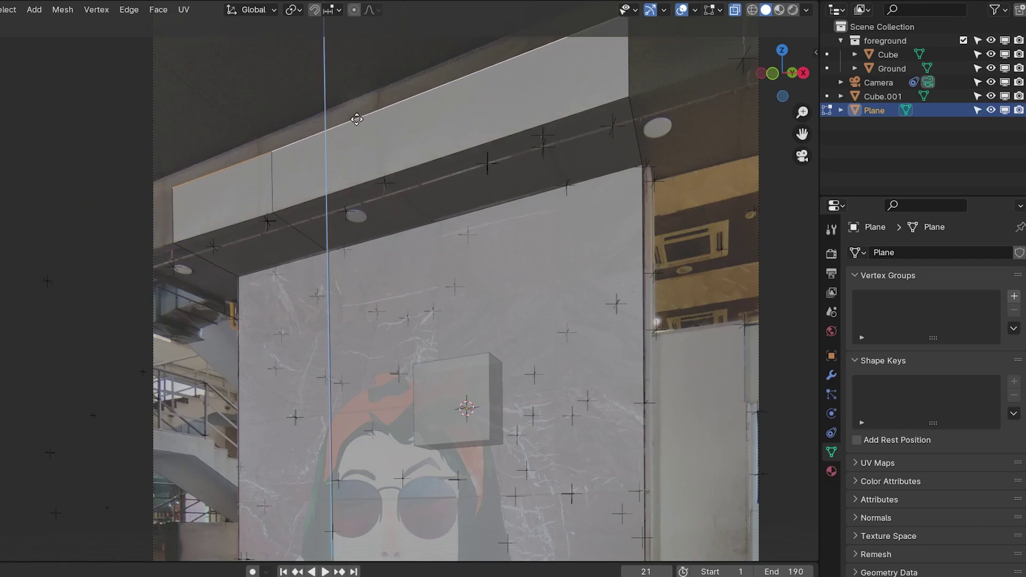
{"action": "left_click", "coordinate": [363, 101]}
{"action": "middle_click_drag", "start_coordinate": [426, 129], "coordinate": [315, 212], "text": "shift"}
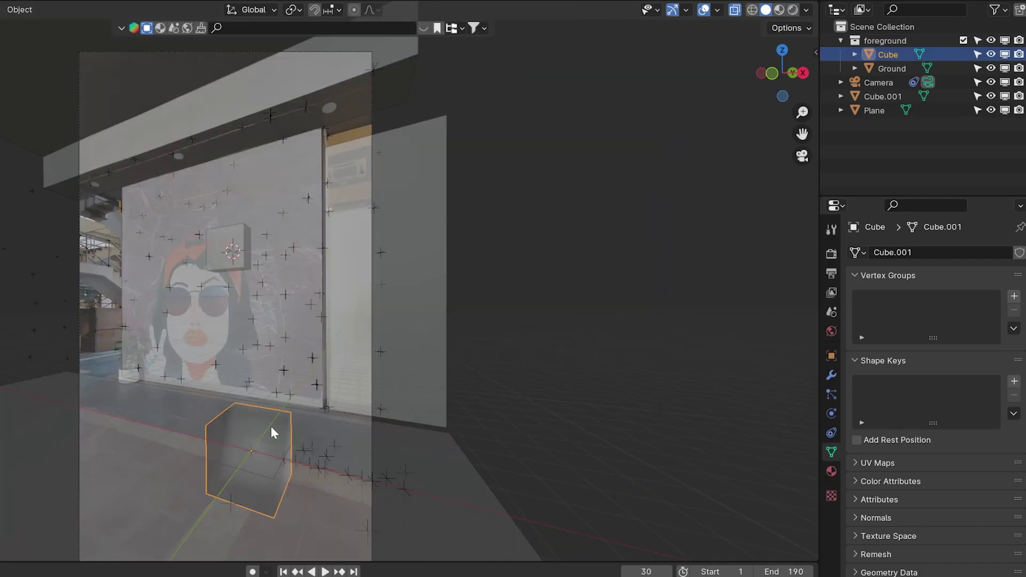
- Raise the foreground cube along Z and rotate it about Z, then play the shot to check the alignment
{"action": "left_click", "coordinate": [271, 426]}
{"action": "left_click", "coordinate": [271, 426]}
{"action": "key", "text": "g"}
{"action": "key", "text": "z"}
{"action": "left_click", "coordinate": [273, 396]}
{"action": "key", "text": "r"}
{"action": "key", "text": "z"}
{"action": "left_click", "coordinate": [250, 424]}
{"action": "right_click", "coordinate": [250, 423]}
{"action": "left_click", "coordinate": [357, 429]}
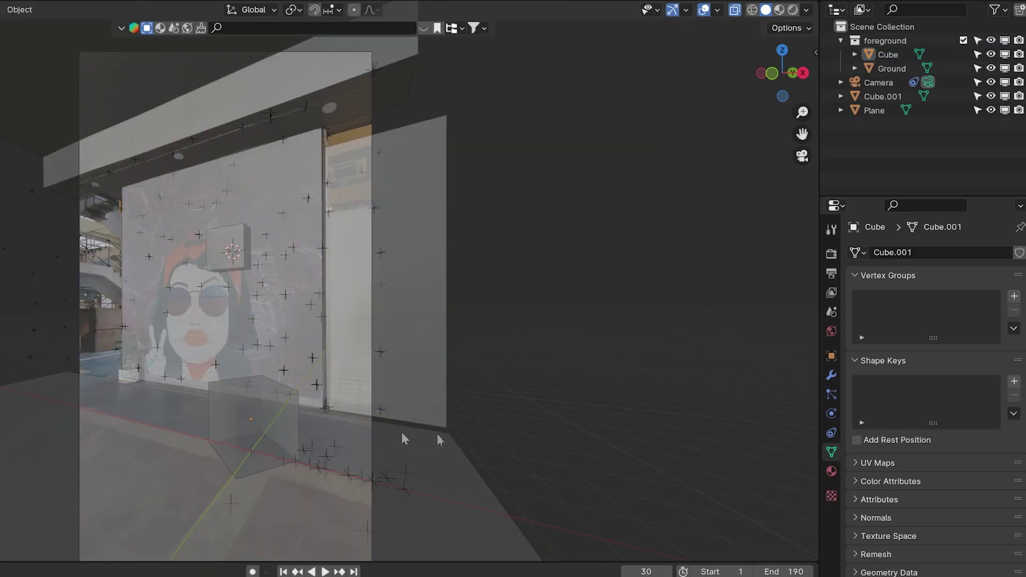
{"action": "key", "text": "space"}
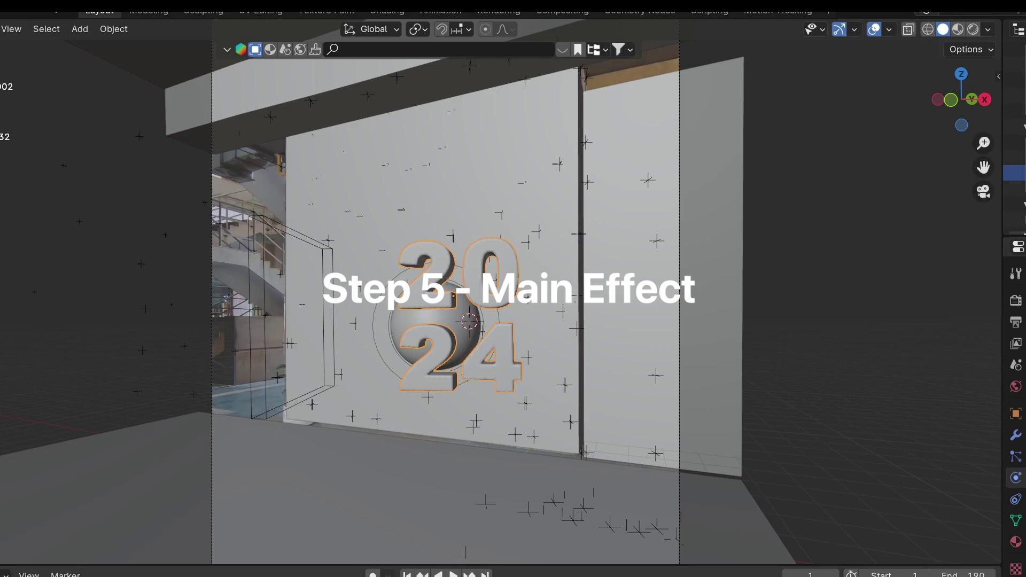
{"action": "key", "text": "space"}
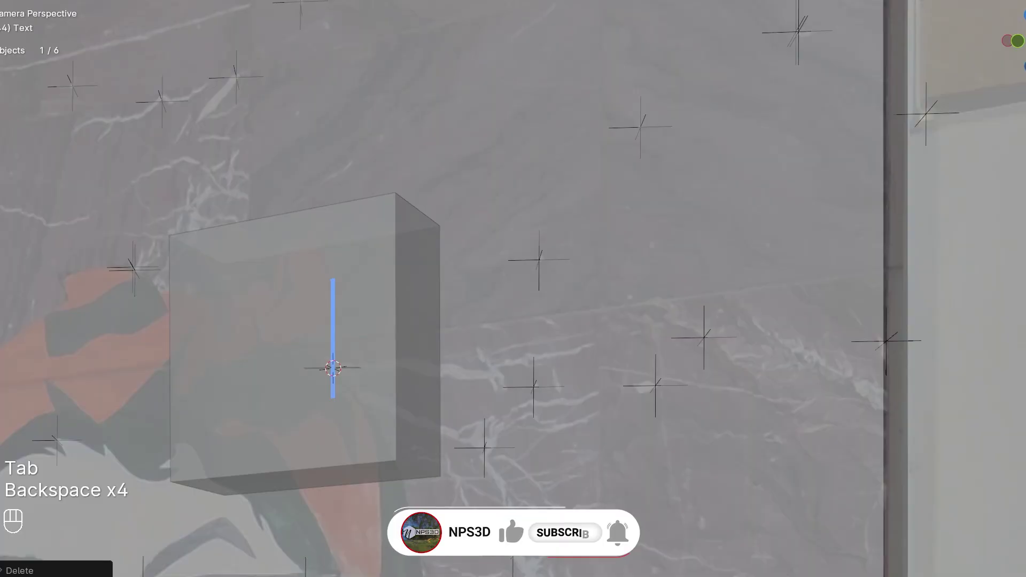
- Add a text object reading 20 and 24 on two lines and isolate it in local view
{"action": "type", "text": "20"}
{"action": "key", "text": "Return"}
{"action": "type", "text": "24"}
{"action": "key", "text": "Tab"}
{"action": "key", "text": "slash"}
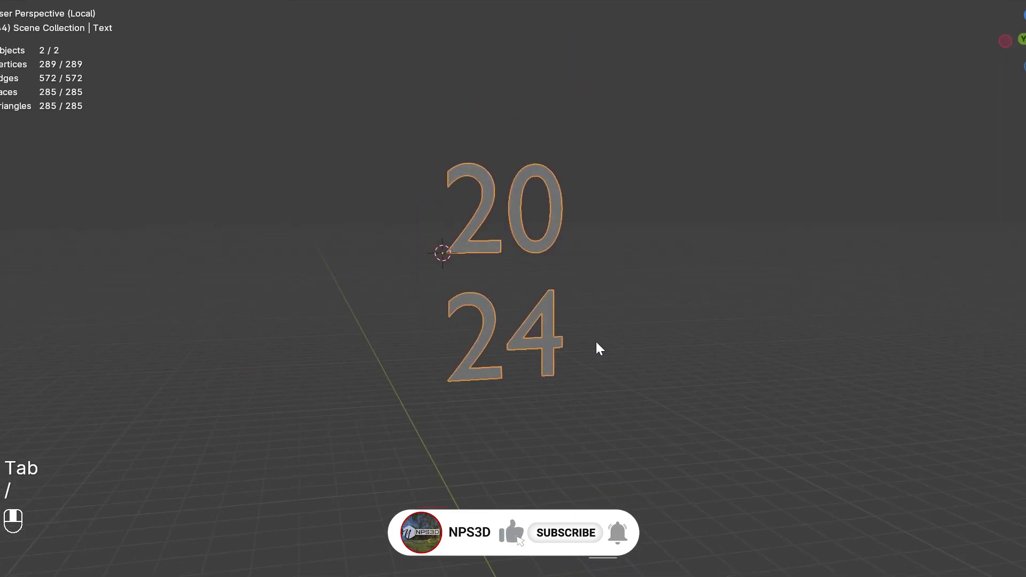
- Turn the text into bold, extruded and bevelled digits, converted to a mesh and isolated in local view
{"action": "left_click_drag", "start_coordinate": [949, 401], "coordinate": [978, 401]}
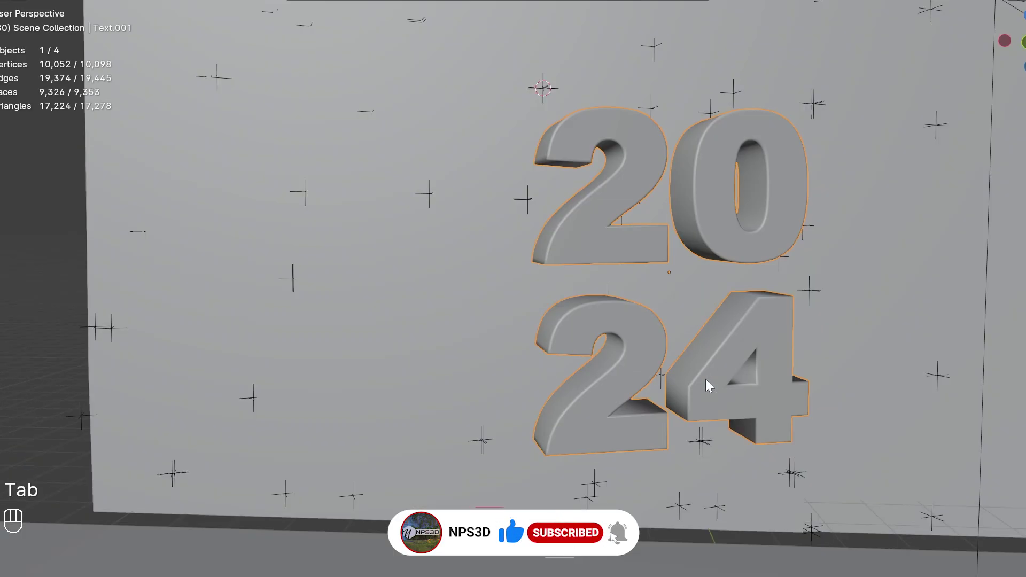
{"action": "key", "text": "slash"}
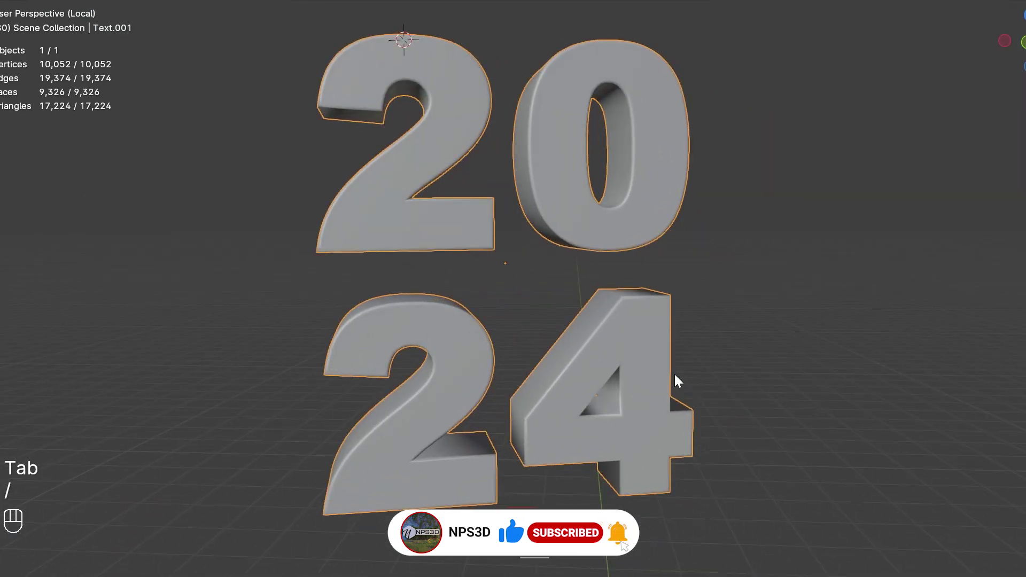
{"action": "key", "text": "Tab"}
{"action": "middle_click_drag", "start_coordinate": [663, 394], "coordinate": [624, 403]}
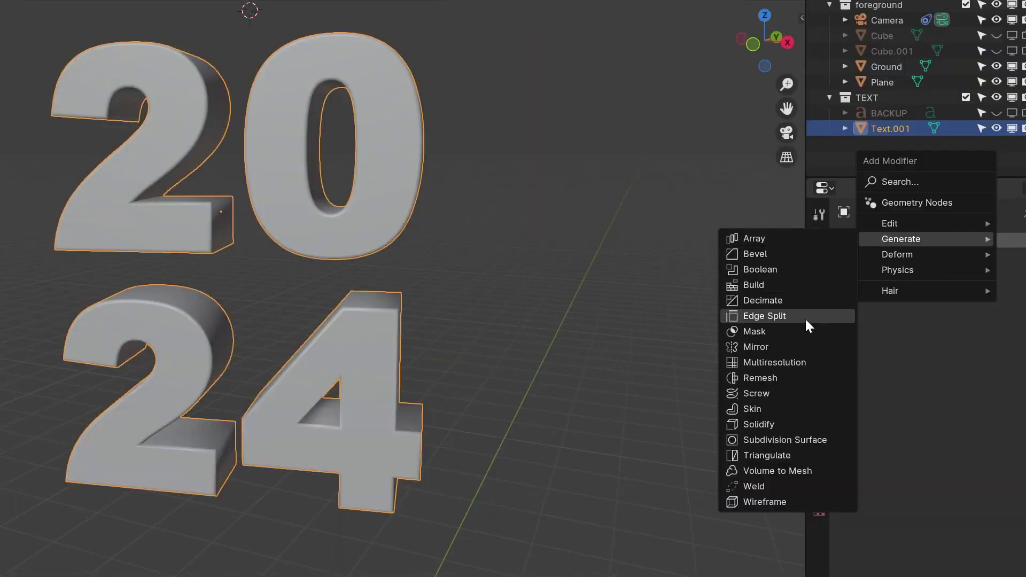
- Rebuild the 2024 mesh with a Remesh modifier and inspect its topology from the side
{"action": "left_click", "coordinate": [788, 372]}
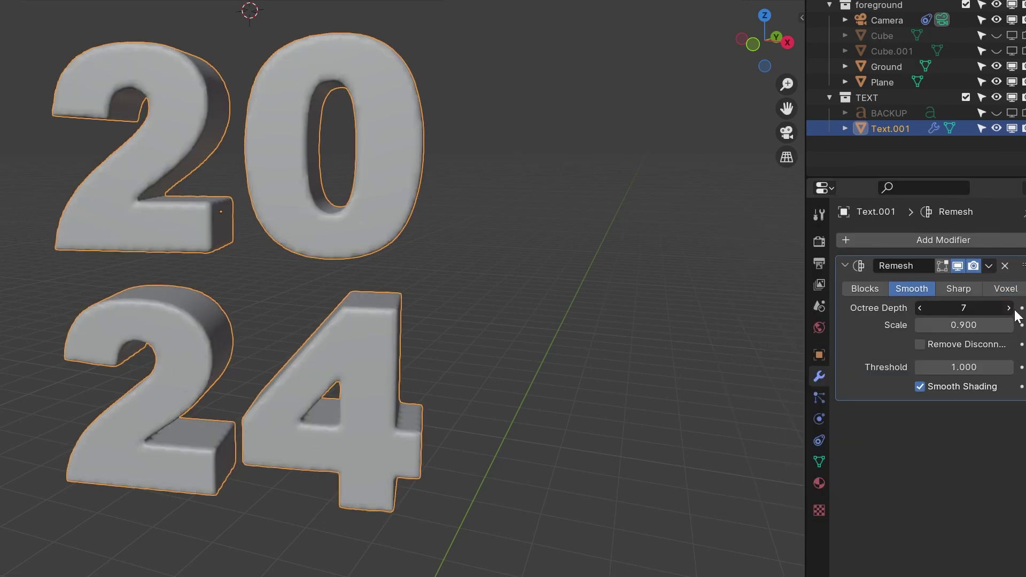
{"action": "left_click", "coordinate": [1011, 308]}
{"action": "middle_click_drag", "start_coordinate": [677, 342], "coordinate": [560, 348]}
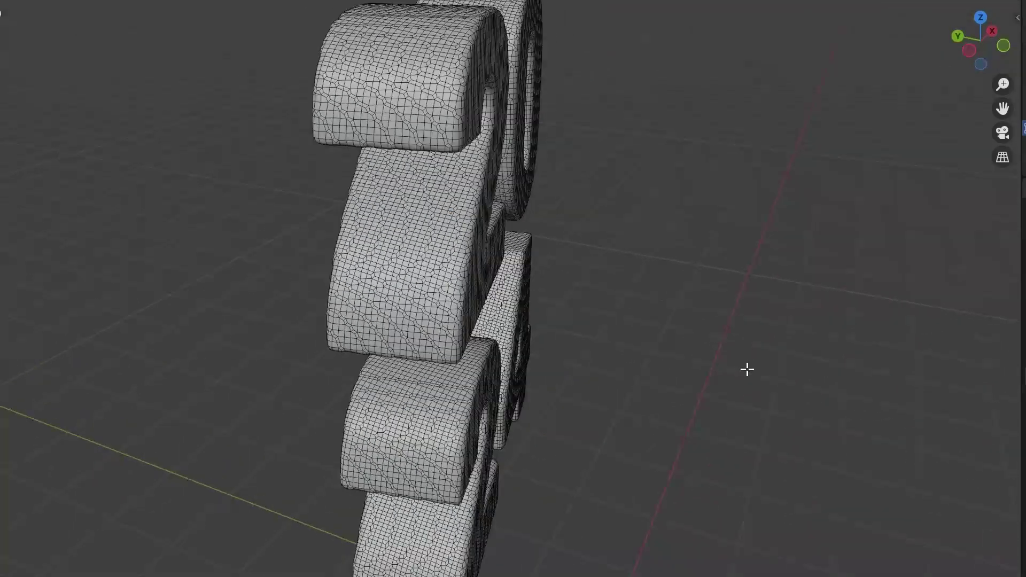
{"action": "scroll", "coordinate": [767, 373], "scroll_direction": "up", "scroll_amount": 3}
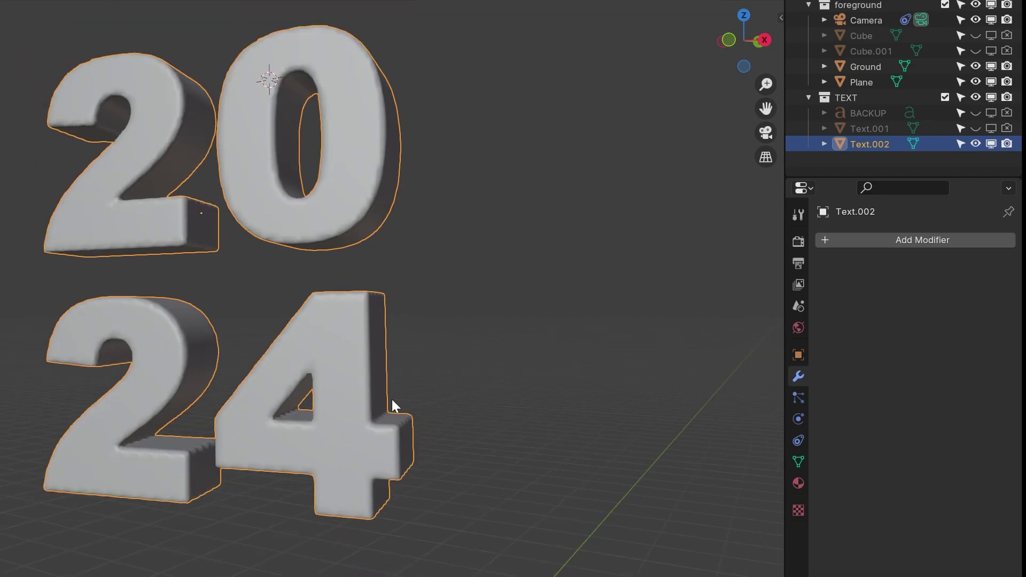
- Make the remeshed digits a Dynamic Paint canvas with the surface type Weight
{"action": "middle_click_drag", "start_coordinate": [406, 422], "coordinate": [482, 412]}
{"action": "left_click", "coordinate": [798, 419]}
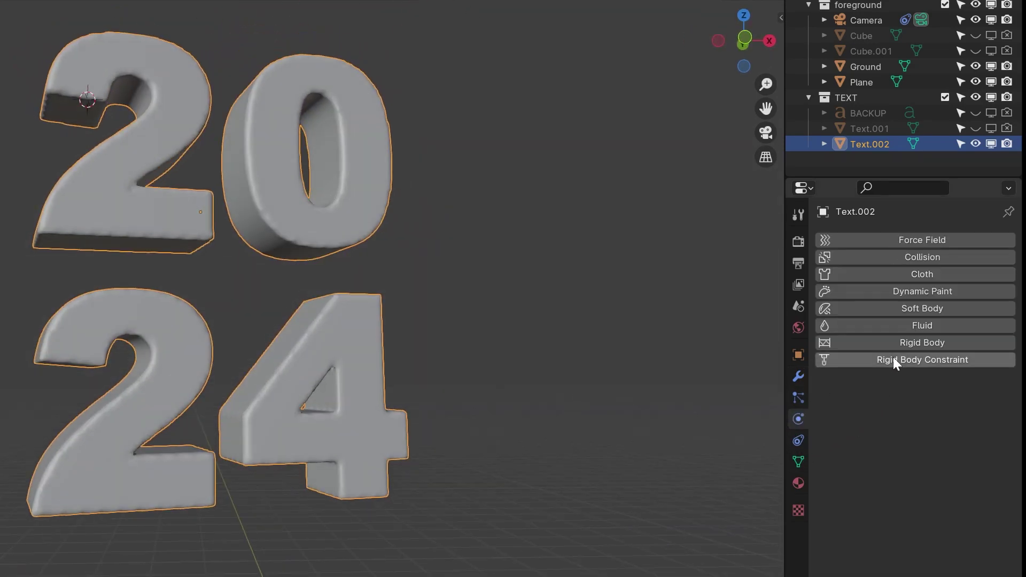
{"action": "left_click", "coordinate": [928, 291]}
{"action": "left_click", "coordinate": [922, 456]}
{"action": "scroll", "coordinate": [919, 503], "scroll_direction": "down", "scroll_amount": 5}
{"action": "left_click", "coordinate": [944, 503]}
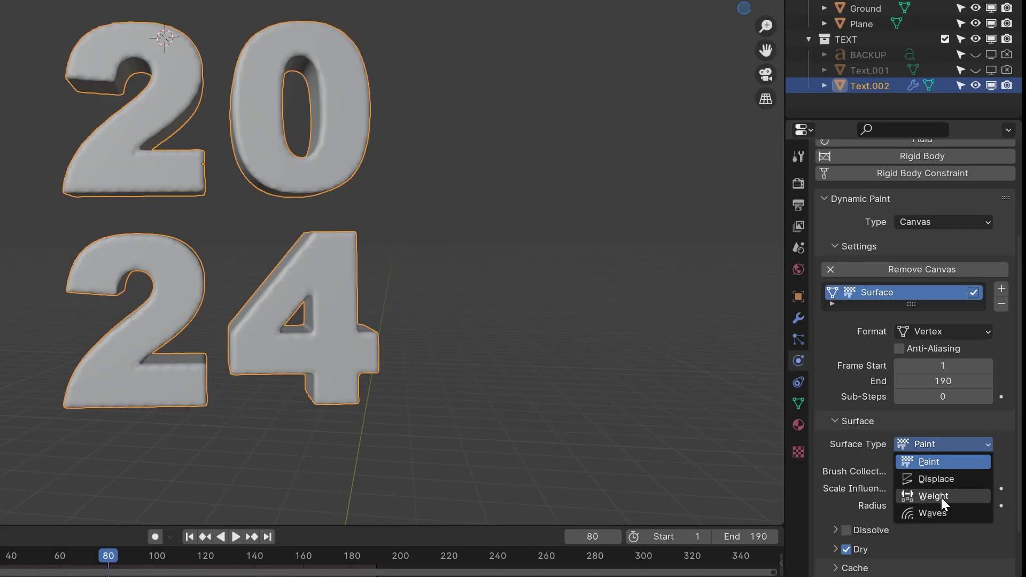
{"action": "left_click", "coordinate": [941, 498]}
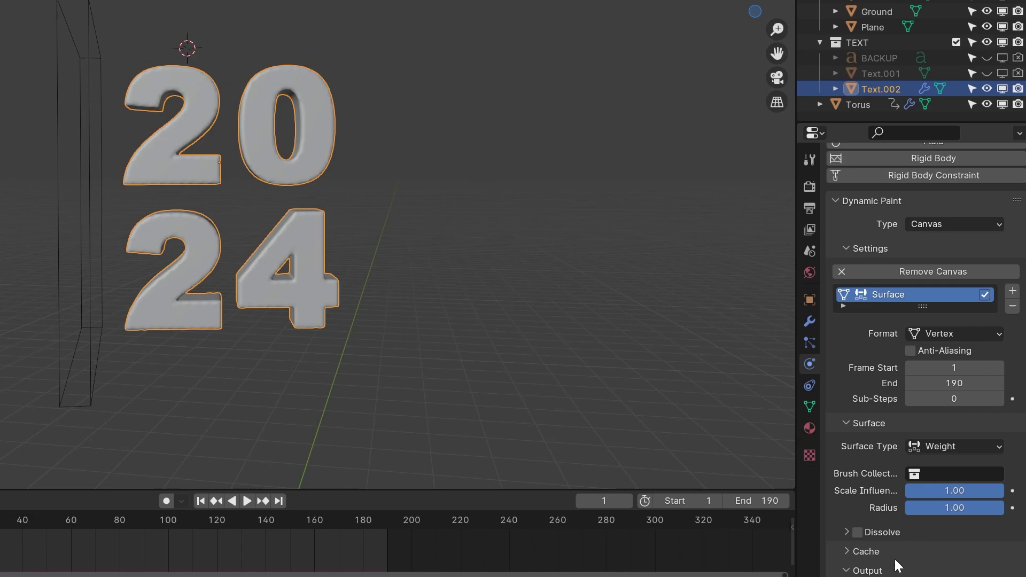
{"action": "scroll", "coordinate": [884, 557], "scroll_direction": "down", "scroll_amount": 2}
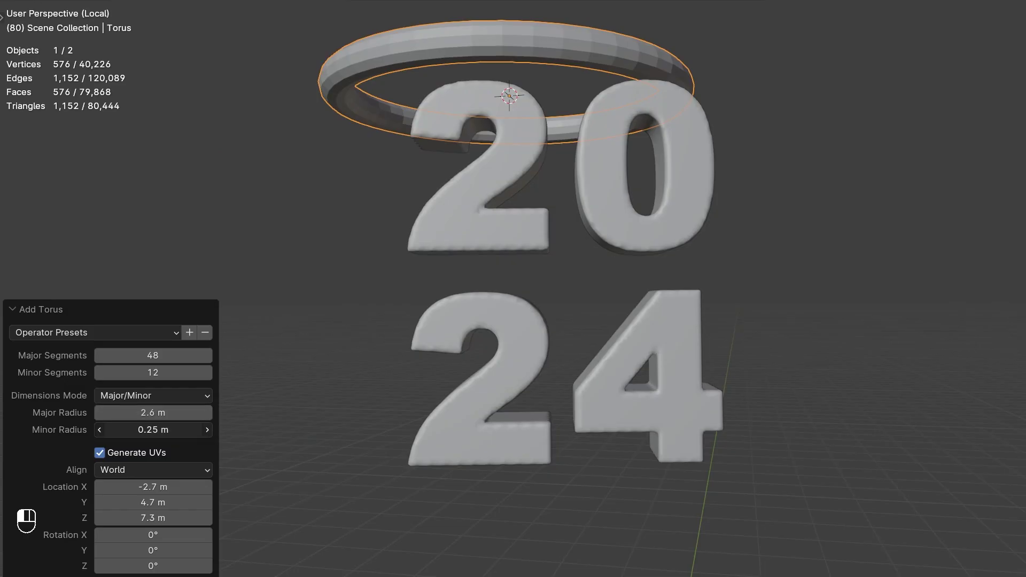
- Adjust the minor radius of the 2.6 m torus and make it a Dynamic Paint brush with the Proximity paint source
{"action": "mouse_move", "coordinate": [146, 429]}
{"action": "left_mouse_down"}
{"action": "mouse_move", "coordinate": [155, 429]}
{"action": "mouse_move", "coordinate": [145, 429]}
{"action": "left_mouse_up"}
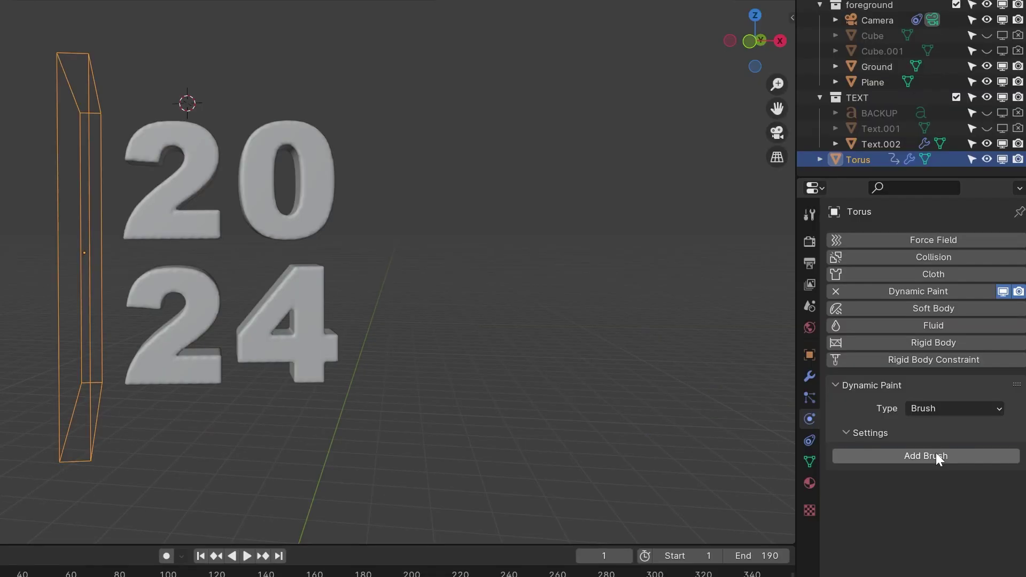
{"action": "left_click", "coordinate": [935, 454]}
{"action": "scroll", "coordinate": [873, 550], "scroll_direction": "down", "scroll_amount": 3}
{"action": "left_click", "coordinate": [940, 523]}
{"action": "left_click", "coordinate": [935, 472]}
{"action": "scroll", "coordinate": [871, 520], "scroll_direction": "down", "scroll_amount": 3}
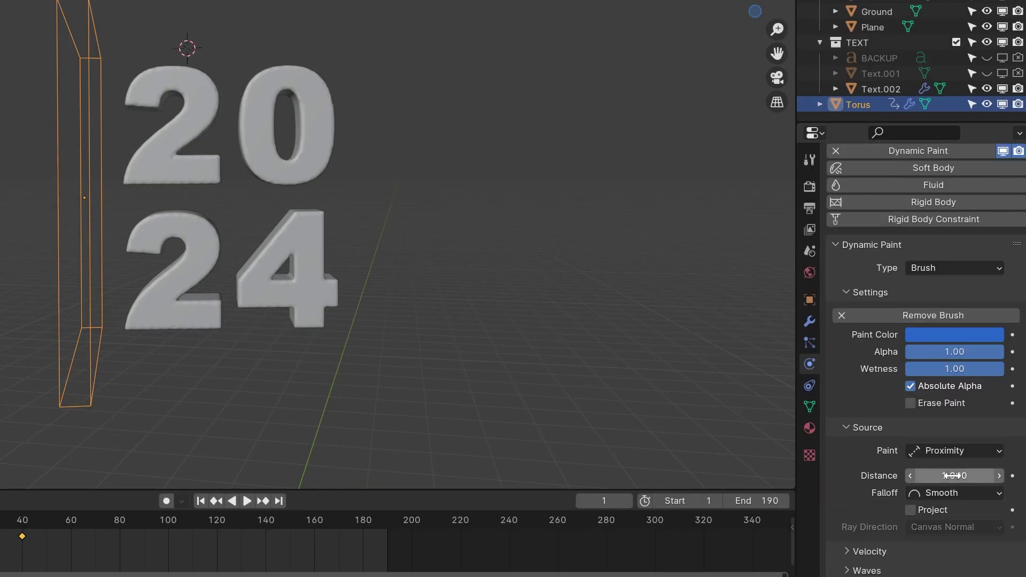
- Move the torus across the digits in the top view at frame 40 to animate its sweep
{"action": "left_click", "coordinate": [315, 294]}
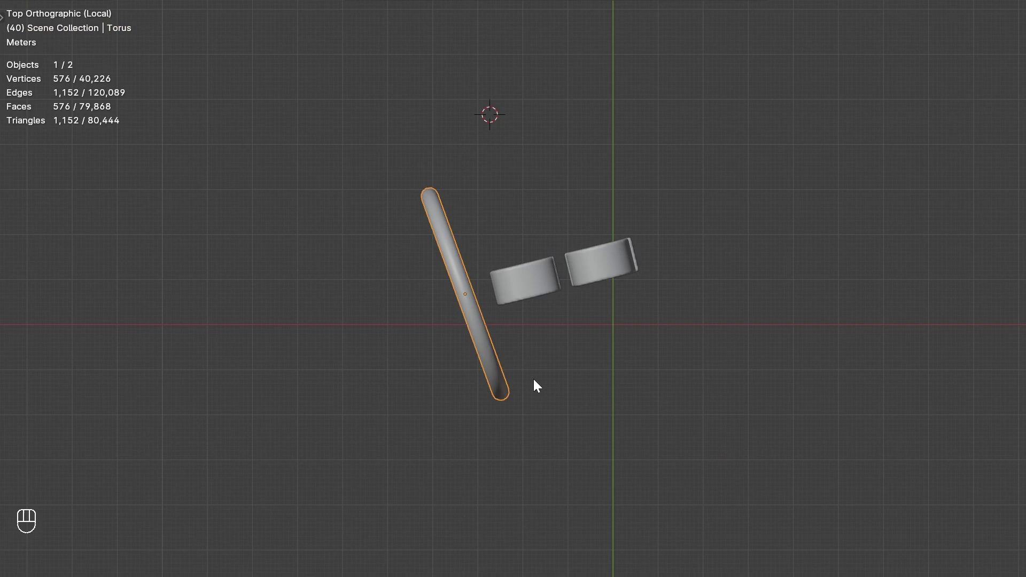
{"action": "key", "text": "g"}
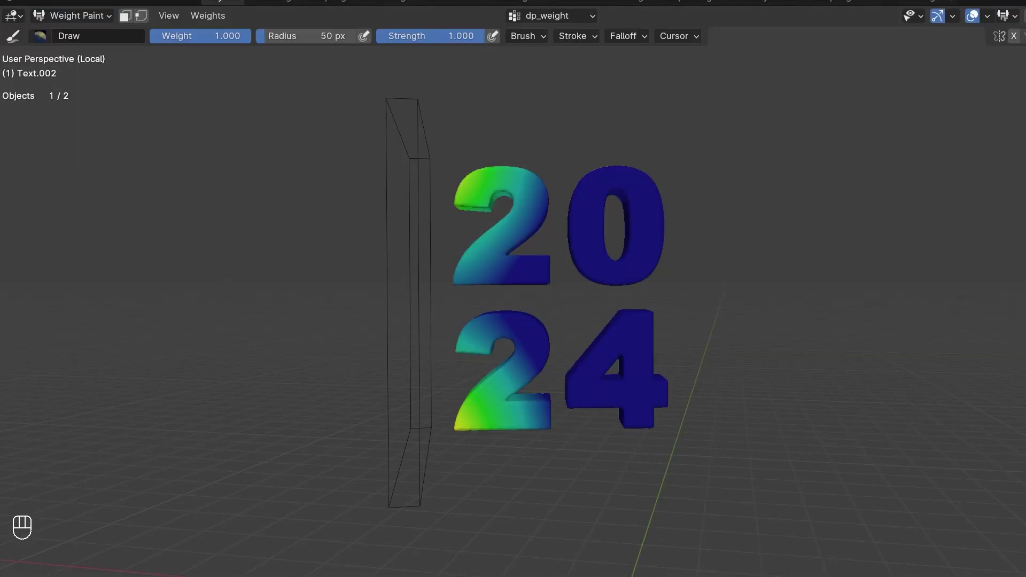
- Play the animation from frame 1 in Weight Paint mode to examine how the torus paints the dp_weight group
{"action": "key", "text": "space"}
{"action": "key", "text": "space"}
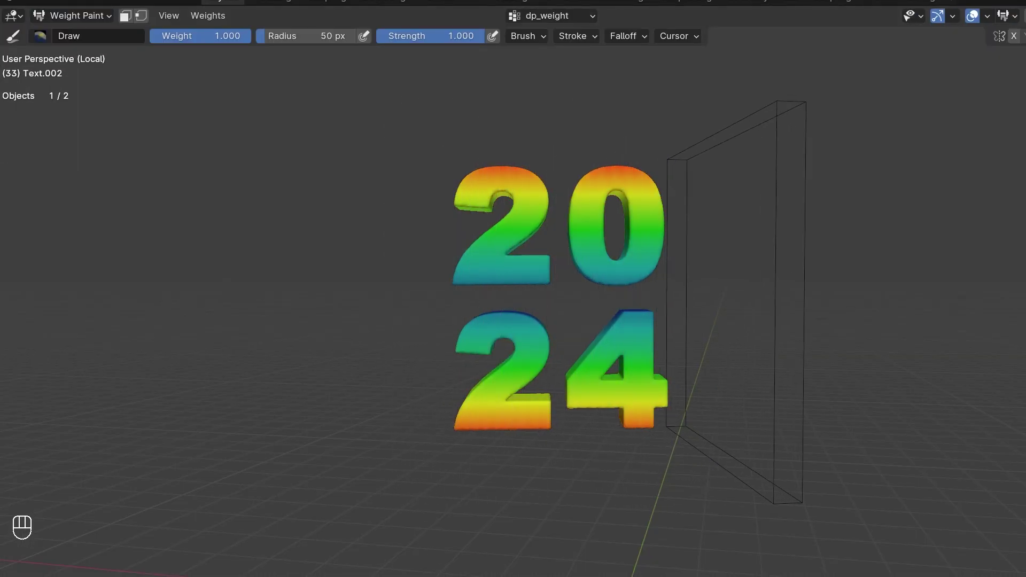
{"action": "key", "text": "shift+Left"}
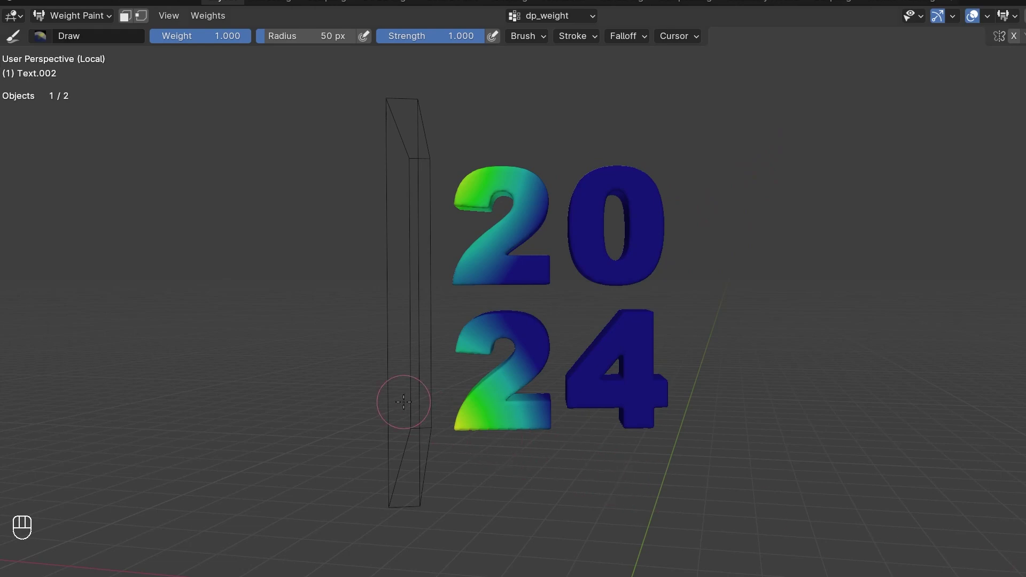
{"action": "left_click", "coordinate": [92, 19]}
{"action": "key", "text": "space"}
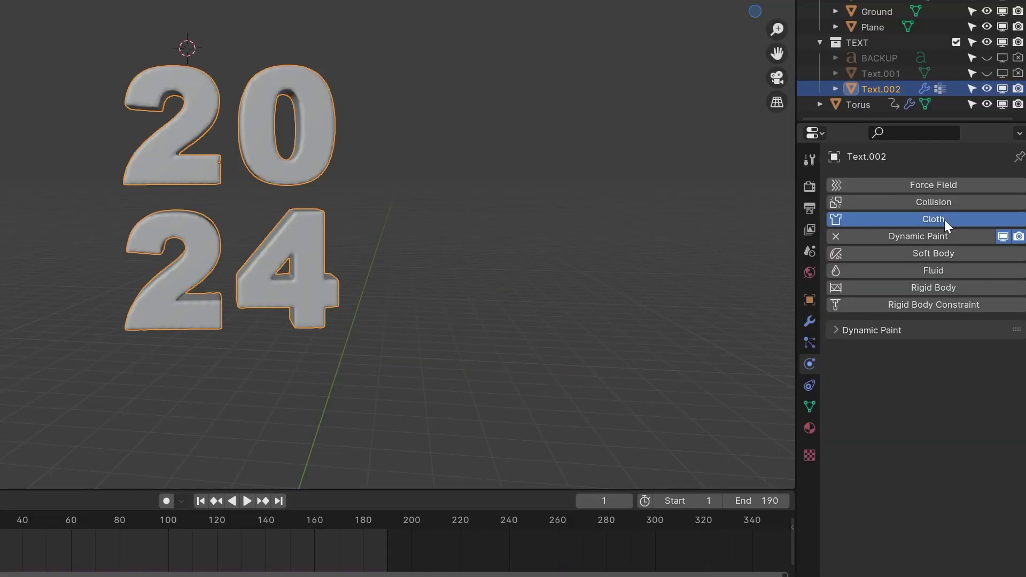
- Add Cloth physics to the digits with Pressure 15 driven by the dp_weight vertex group, and set the gravity field weight to 0
{"action": "left_click", "coordinate": [945, 220]}
{"action": "scroll", "coordinate": [878, 425], "scroll_direction": "down", "scroll_amount": 5}
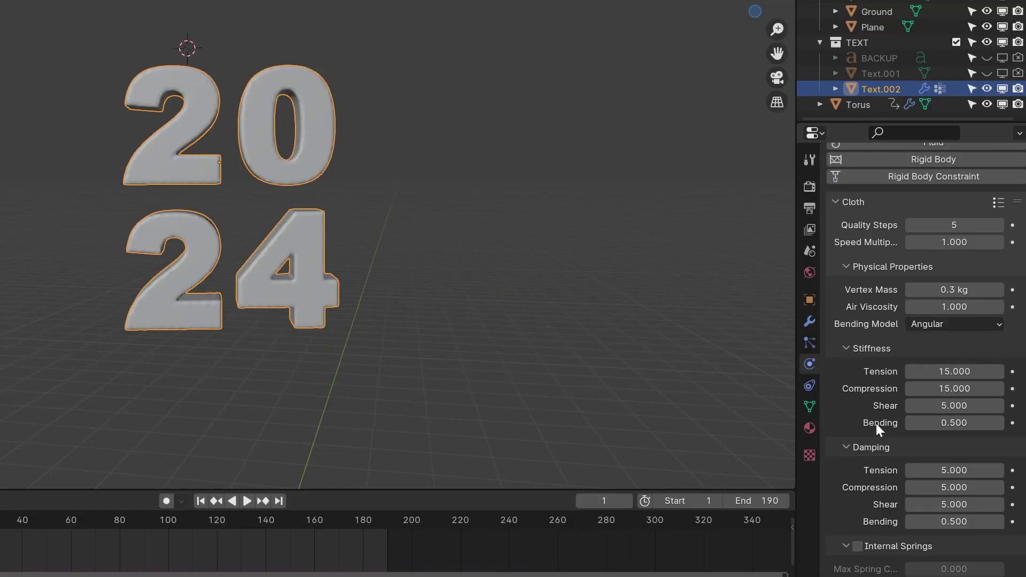
{"action": "scroll", "coordinate": [877, 422], "scroll_direction": "up", "scroll_amount": 2}
{"action": "scroll", "coordinate": [877, 421], "scroll_direction": "down", "scroll_amount": 3}
{"action": "scroll", "coordinate": [874, 419], "scroll_direction": "down", "scroll_amount": 4}
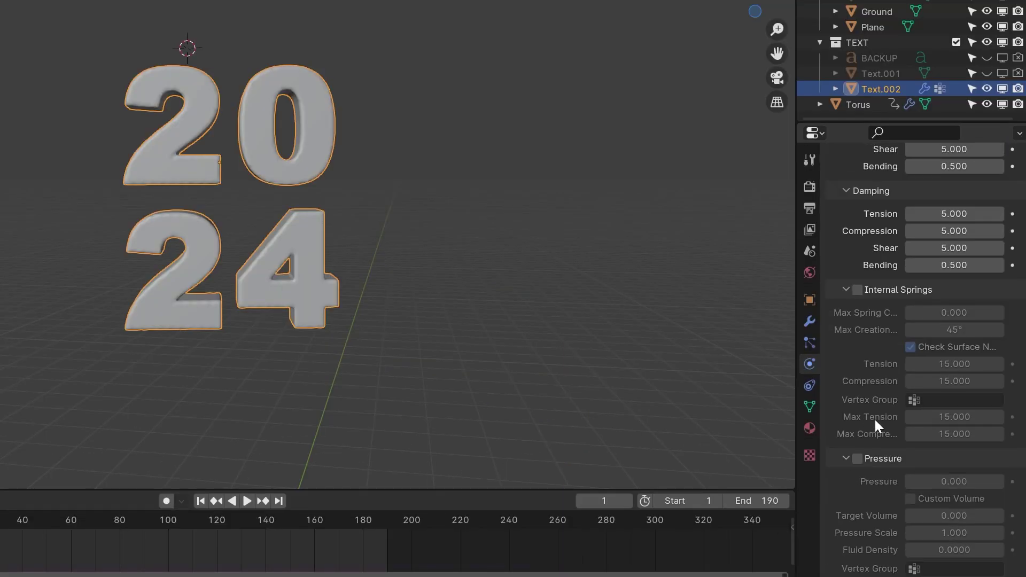
{"action": "scroll", "coordinate": [876, 417], "scroll_direction": "down", "scroll_amount": 4}
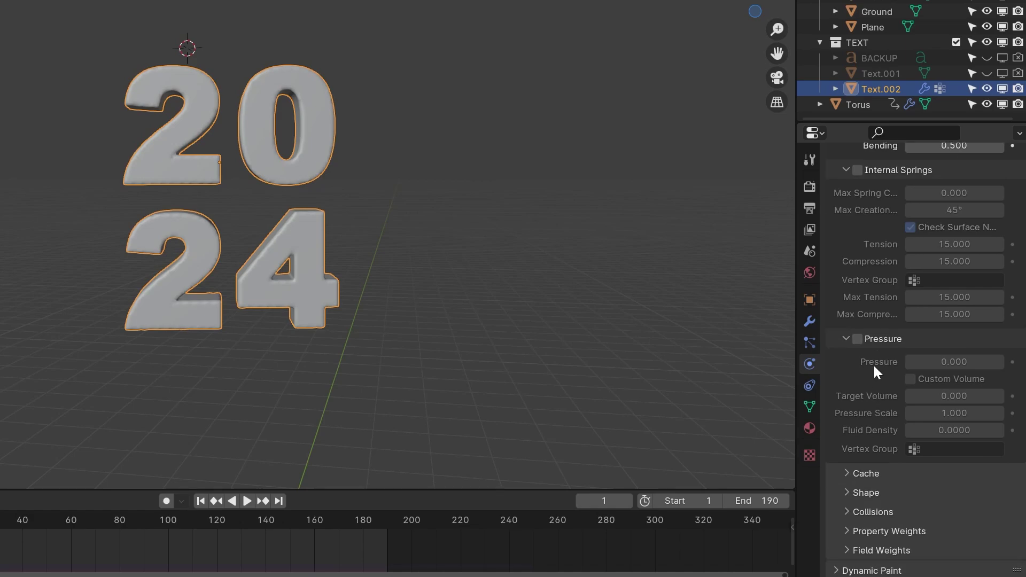
{"action": "left_click", "coordinate": [861, 339]}
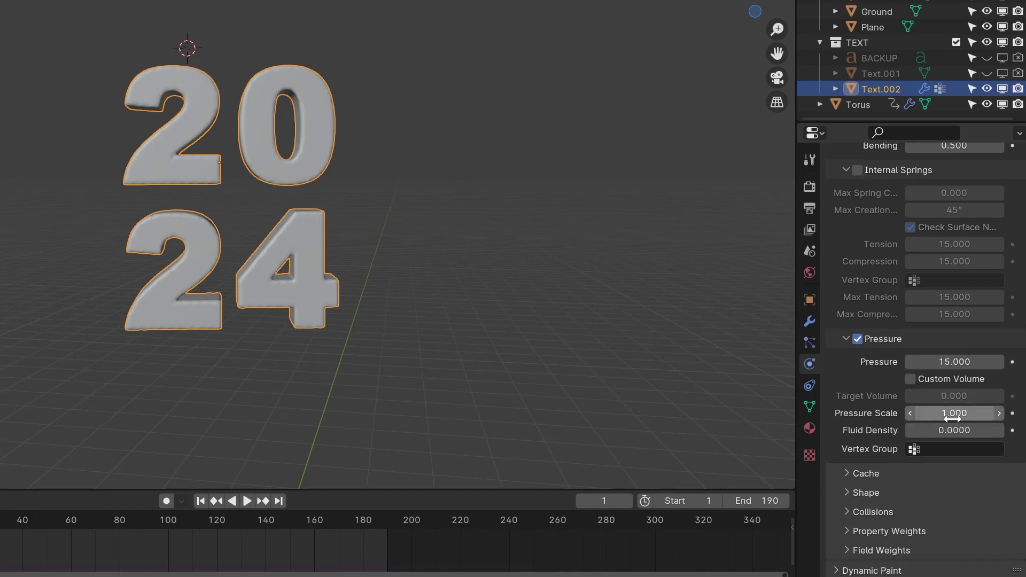
{"action": "left_click", "coordinate": [919, 450]}
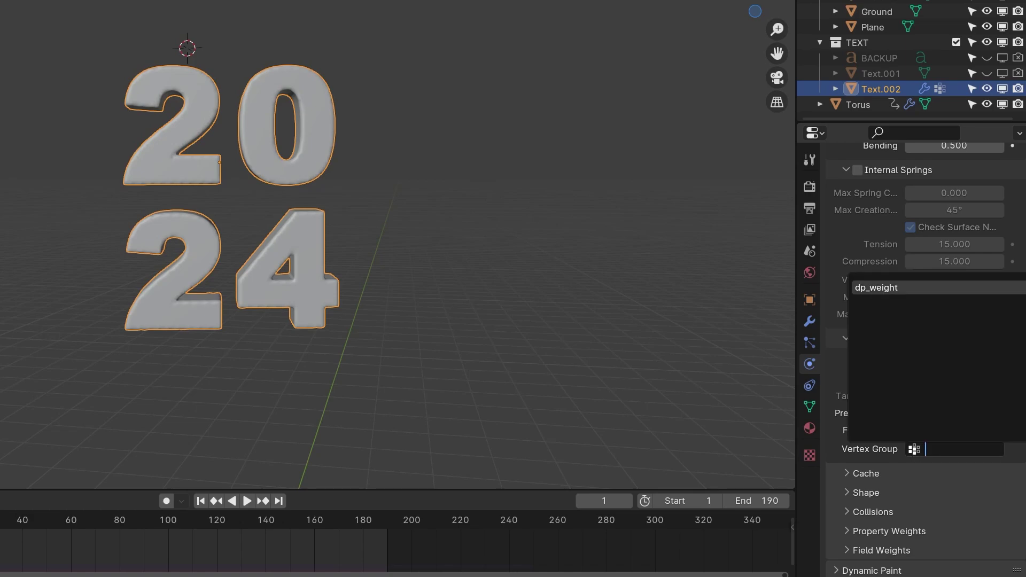
{"action": "key", "text": "Return"}
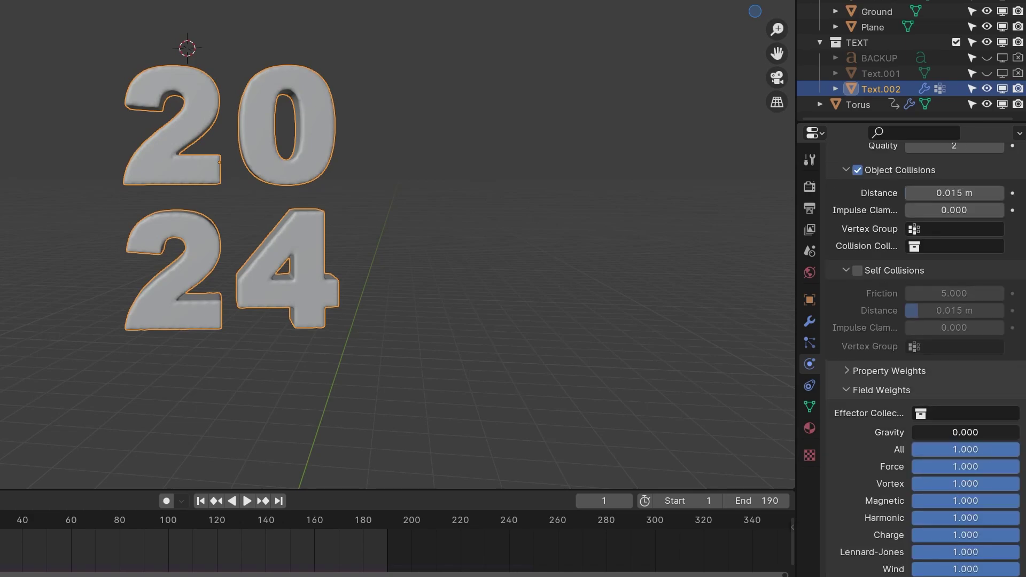
- Play the cloth simulation from frame 1, including in the camera view, to check how the digits inflate
{"action": "left_click", "coordinate": [247, 502]}
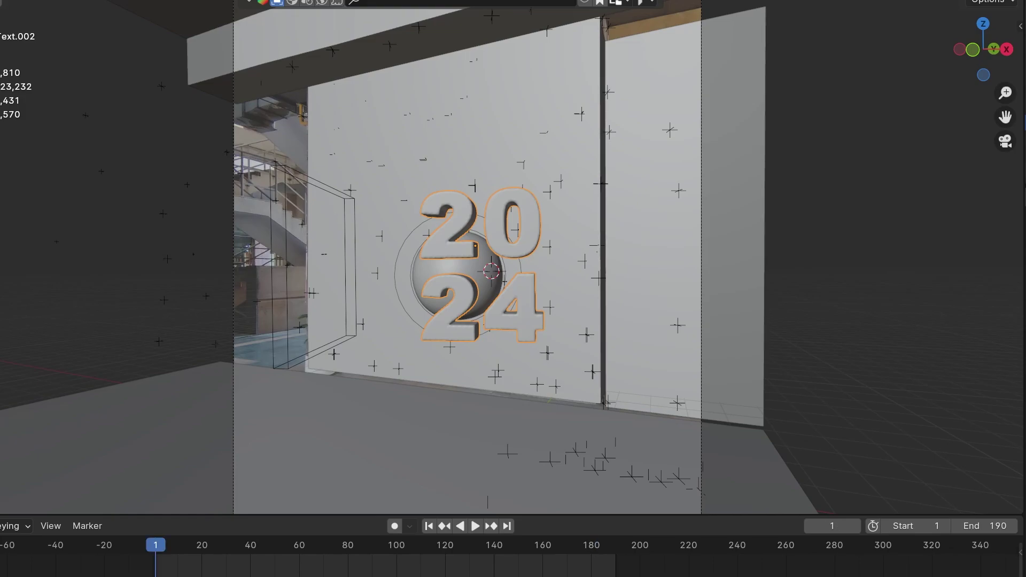
{"action": "left_click", "coordinate": [476, 526]}
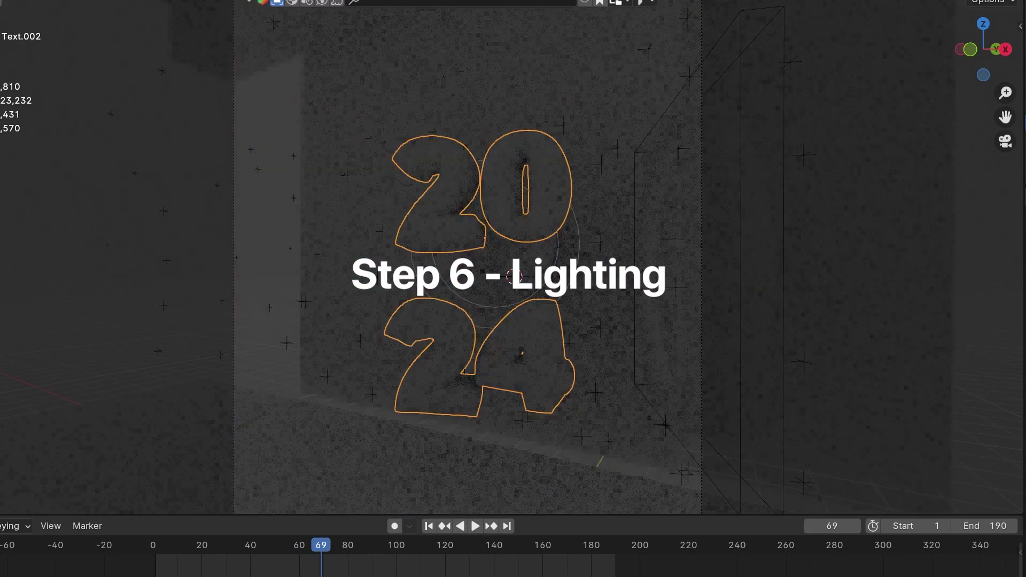
- Use an Environment Texture for the world background color and load the PXL_20230616 photosphere image
{"action": "left_click", "coordinate": [909, 345]}
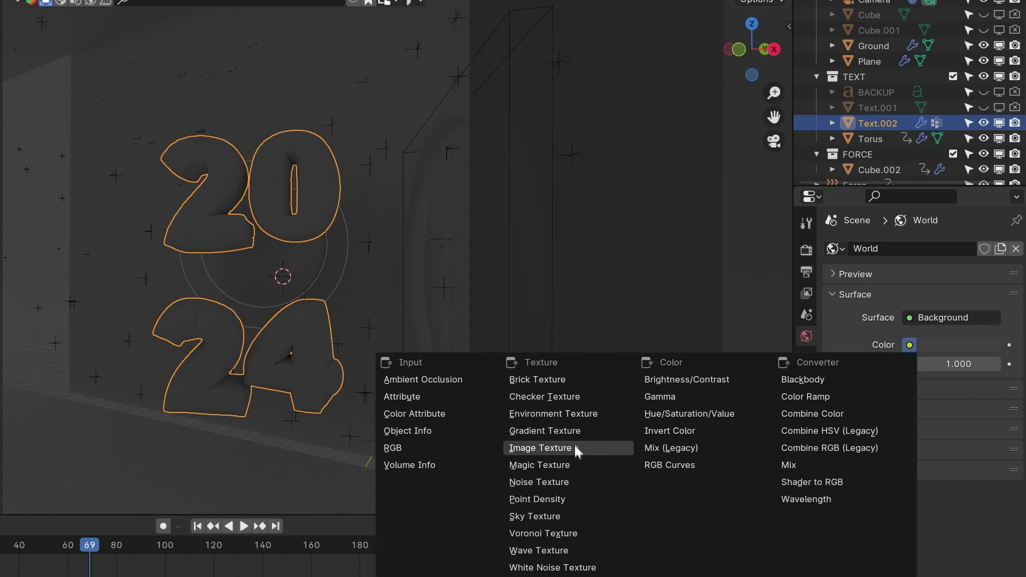
{"action": "left_click", "coordinate": [577, 414]}
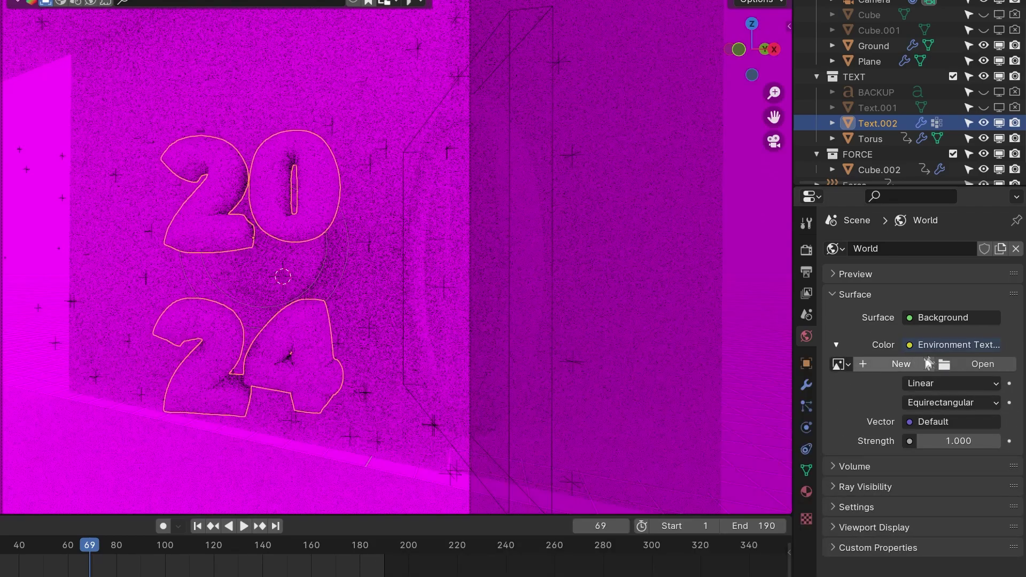
{"action": "left_click", "coordinate": [973, 364]}
{"action": "left_click", "coordinate": [291, 107]}
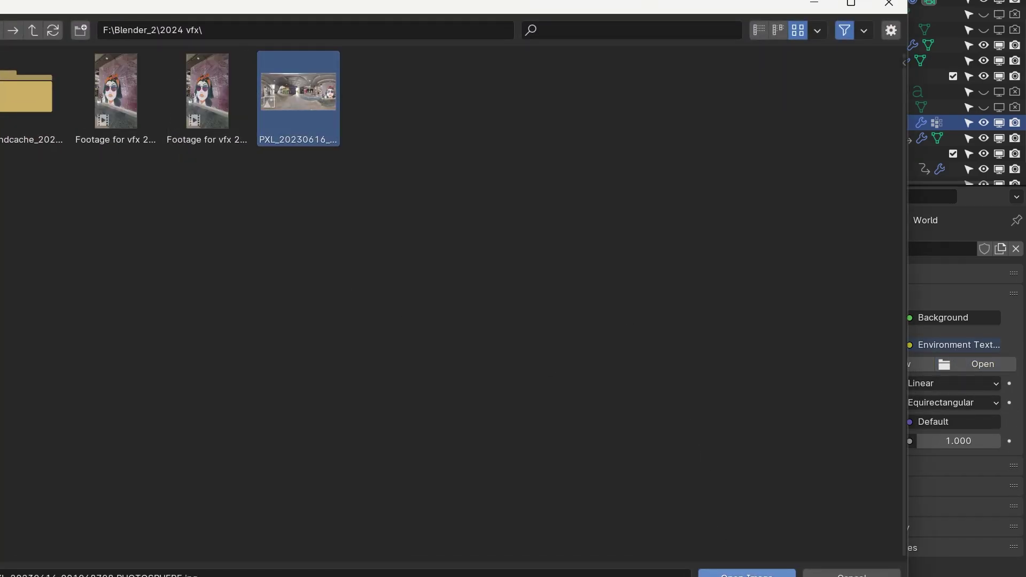
{"action": "left_click", "coordinate": [746, 575]}
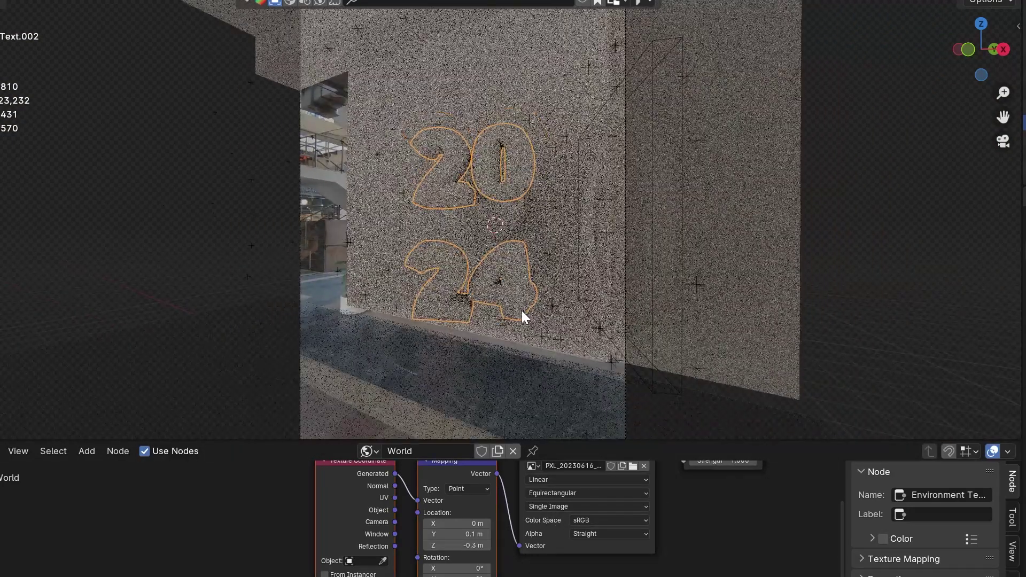
- Select the wall plane behind the digits
{"action": "middle_click_drag", "start_coordinate": [522, 310], "coordinate": [502, 149]}
{"action": "left_click", "coordinate": [511, 101]}
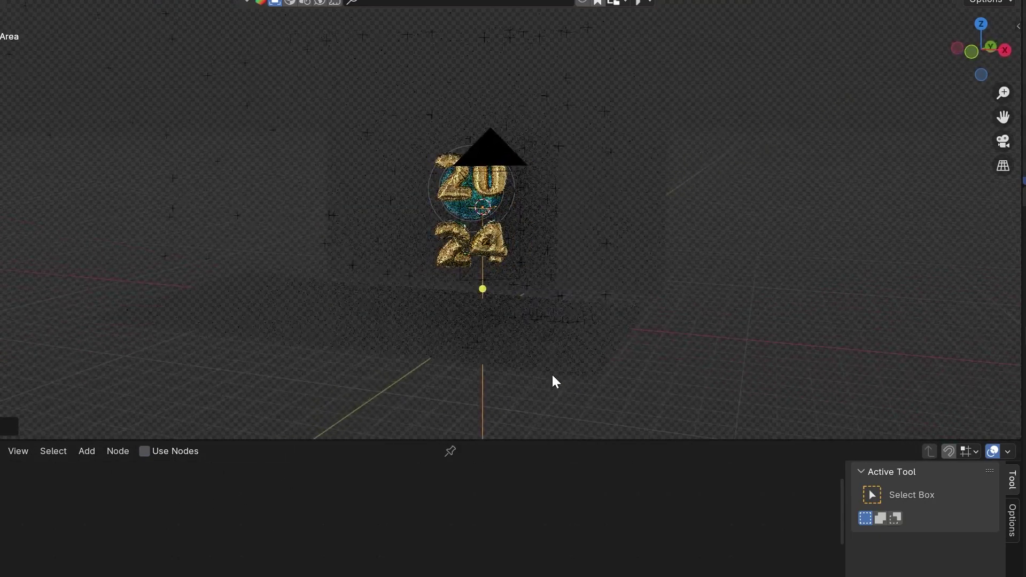
- Move and rotate the area light so it stands to the side of the digits and shines across them
{"action": "key", "text": "g"}
{"action": "left_click", "coordinate": [7, 188]}
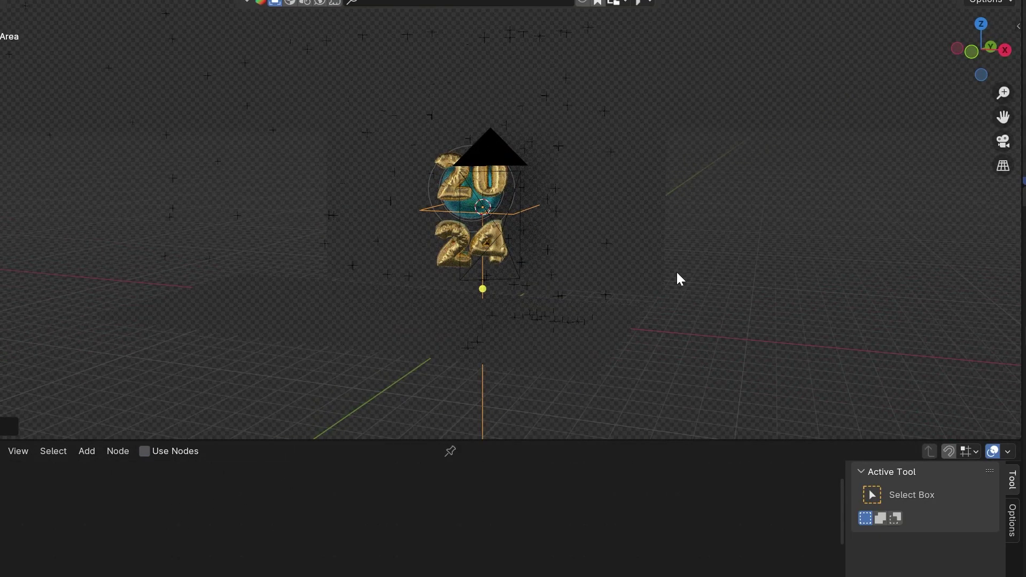
{"action": "middle_click_drag", "start_coordinate": [677, 273], "coordinate": [490, 281]}
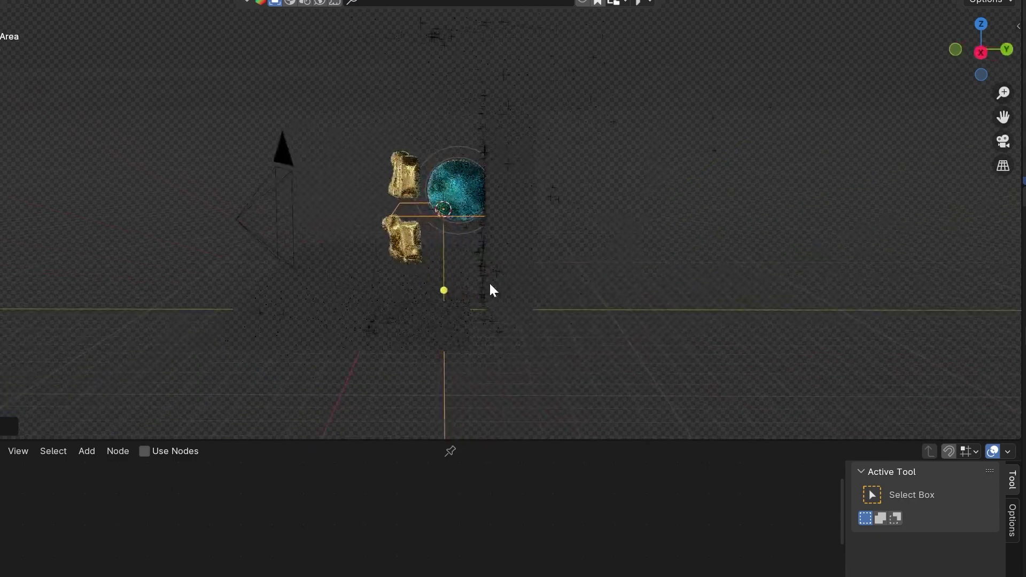
{"action": "left_click", "coordinate": [519, 60]}
{"action": "key", "text": "KP_7"}
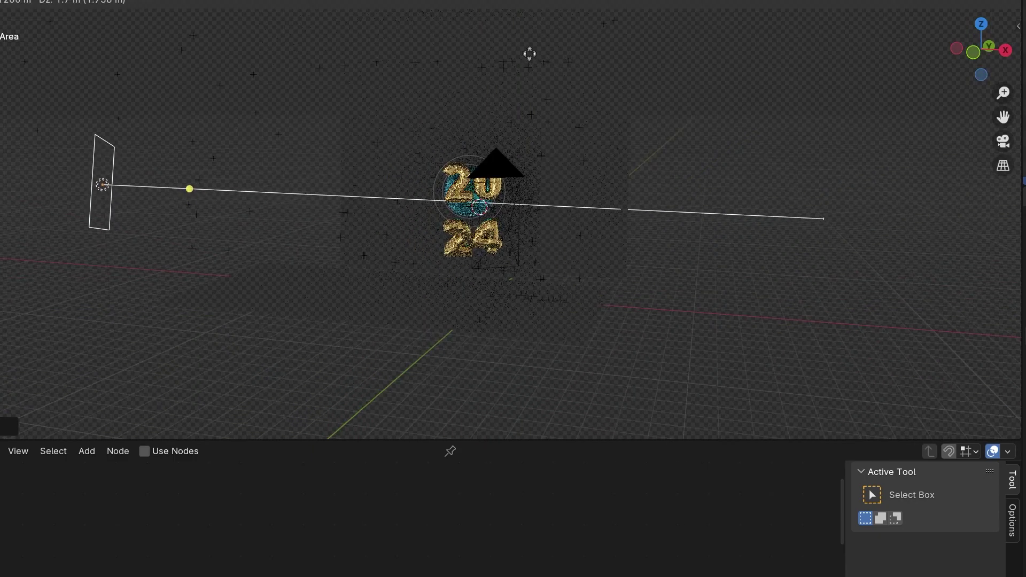
{"action": "left_click", "coordinate": [529, 54]}
{"action": "key", "text": "r"}
{"action": "left_click", "coordinate": [608, 183]}
{"action": "key", "text": "g"}
{"action": "left_click", "coordinate": [611, 201]}
{"action": "key", "text": "r"}
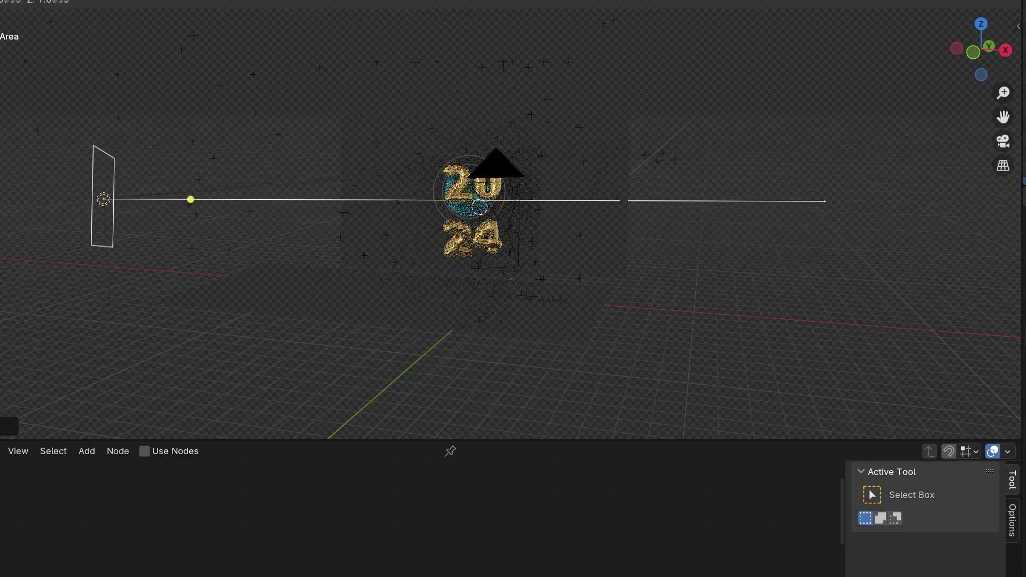
{"action": "left_click", "coordinate": [990, 229]}
- Play the animation in the rendered camera view to check the lighting on the gold digits
{"action": "left_click", "coordinate": [1004, 150]}
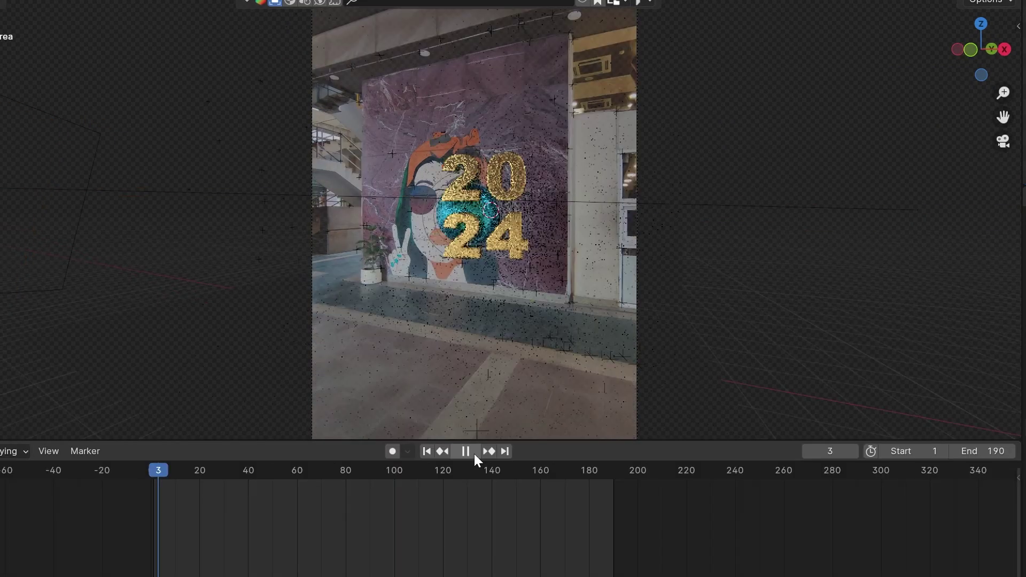
{"action": "left_click", "coordinate": [470, 452]}
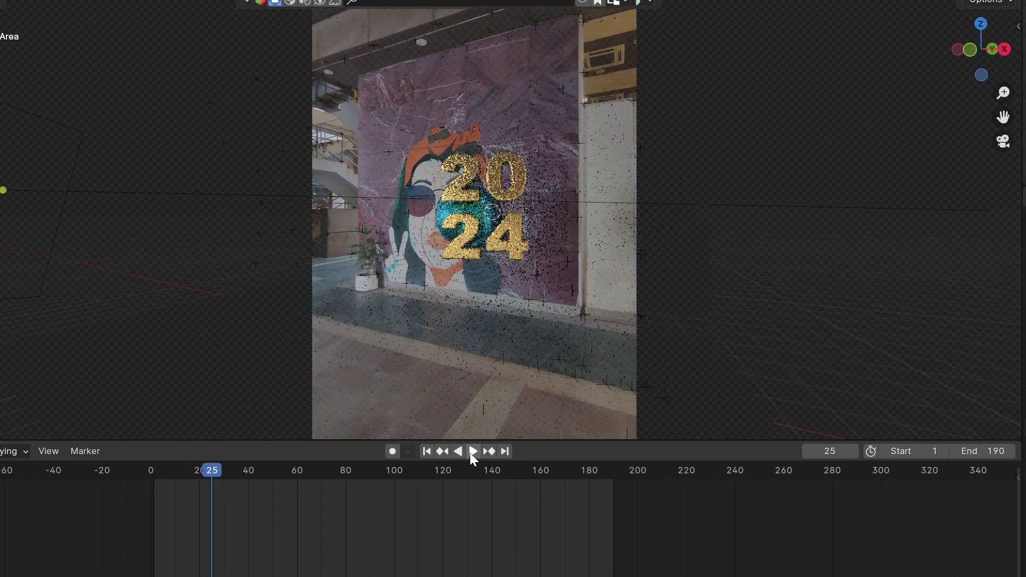
{"action": "left_click", "coordinate": [472, 451]}
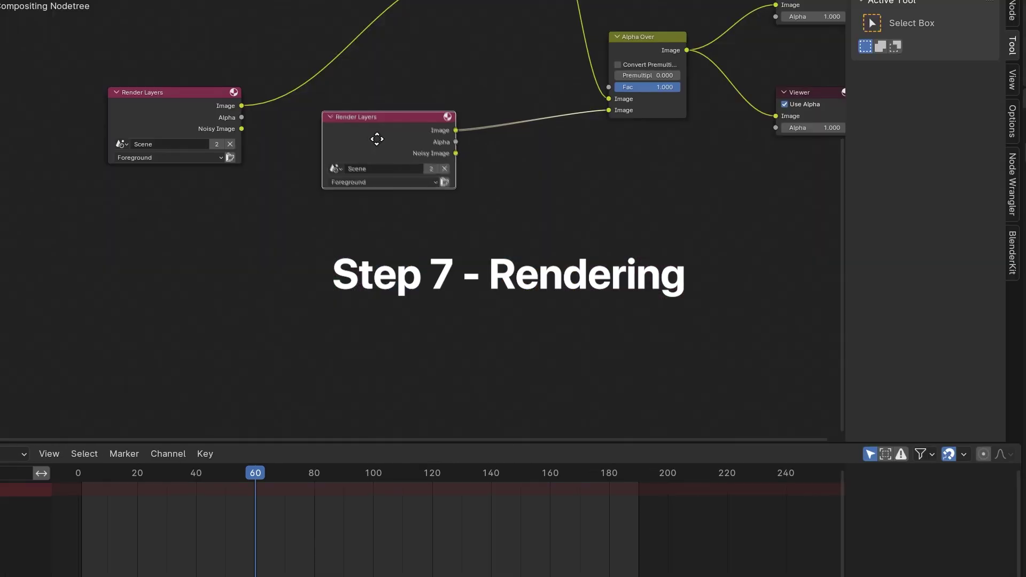
{"action": "scroll", "coordinate": [374, 144], "scroll_direction": "up", "scroll_amount": 4}
- Wire the image texture's Color Ramp and Bump nodes into the Principled BSDF of the sphere material
{"action": "middle_click_drag", "start_coordinate": [658, 236], "coordinate": [450, 329]}
{"action": "left_click_drag", "start_coordinate": [451, 331], "coordinate": [646, 333]}
{"action": "left_click_drag", "start_coordinate": [260, 352], "coordinate": [645, 193]}
{"action": "left_click_drag", "start_coordinate": [485, 256], "coordinate": [447, 92]}
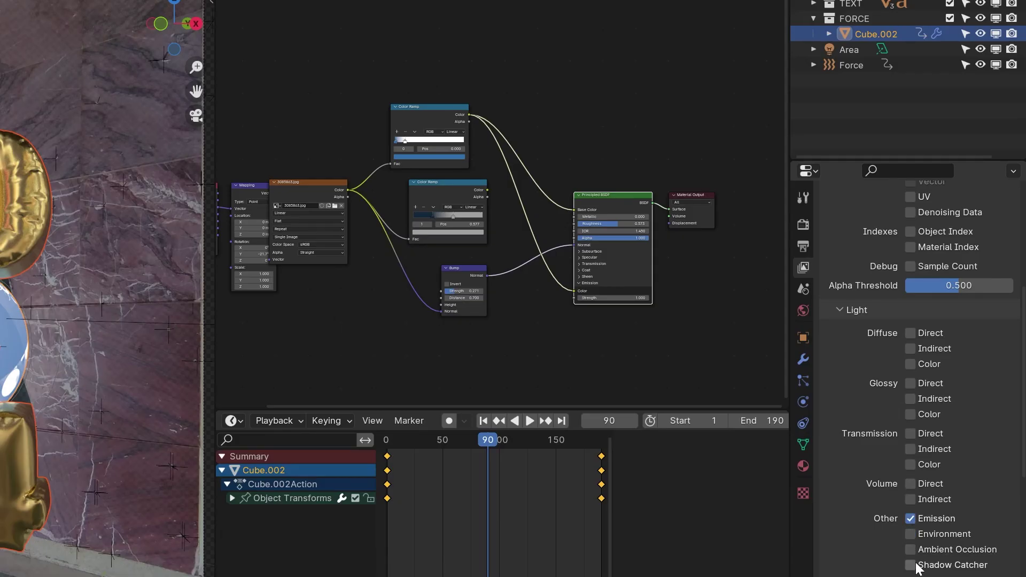
- Enable the Ambient Occlusion render pass and preview the Emission pass in the viewport
{"action": "left_click", "coordinate": [911, 551]}
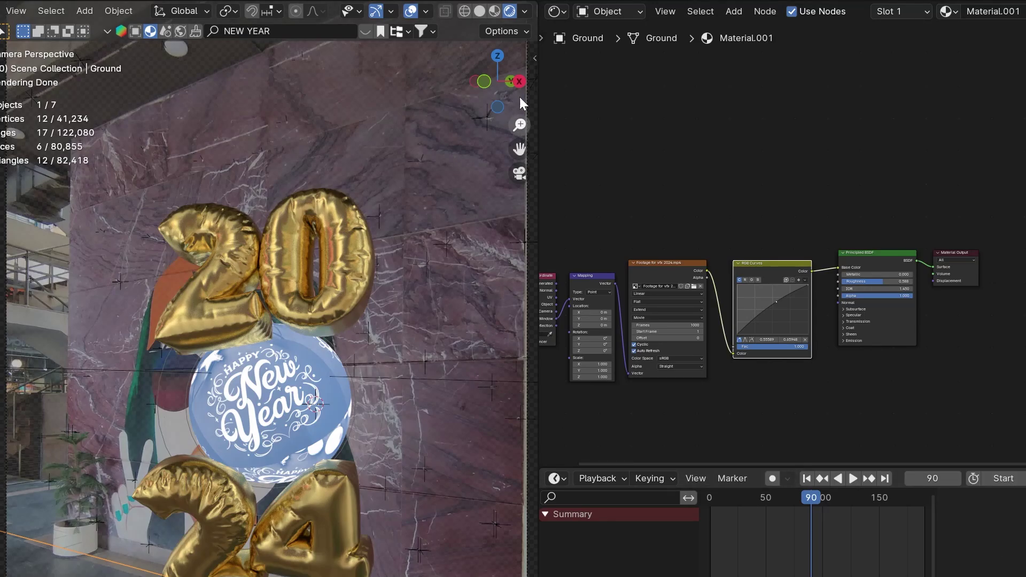
{"action": "left_click", "coordinate": [524, 12]}
{"action": "left_click", "coordinate": [477, 197]}
{"action": "left_click", "coordinate": [471, 257]}
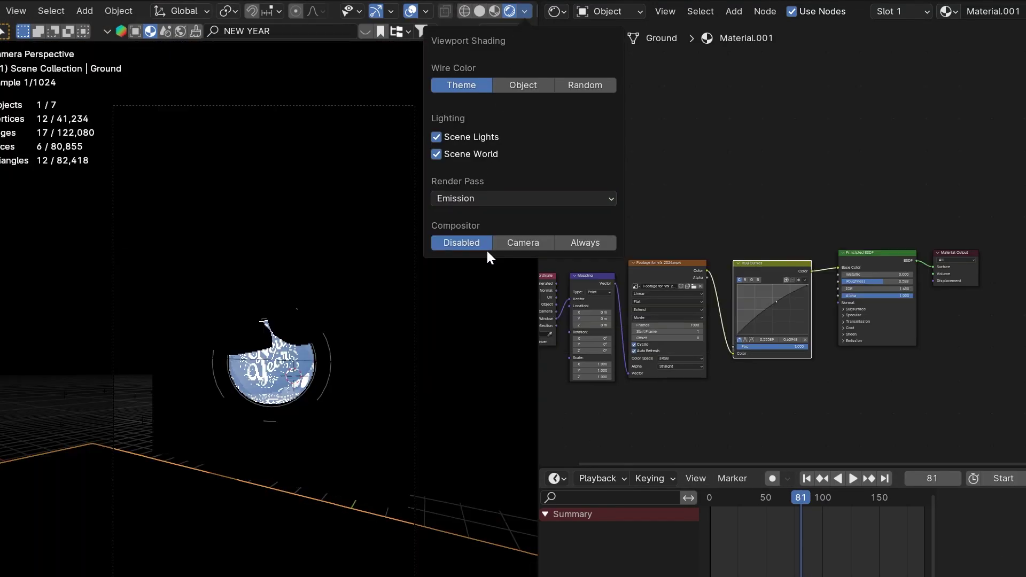
- Switch the viewport through further render passes to compare them with the full image
{"action": "left_click", "coordinate": [477, 198]}
{"action": "left_click", "coordinate": [465, 239]}
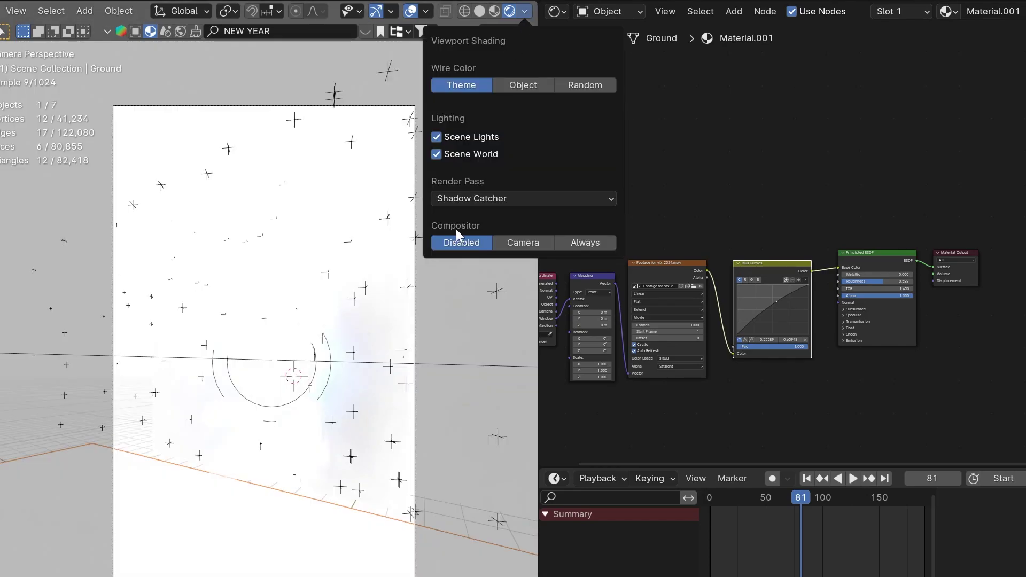
{"action": "left_click", "coordinate": [470, 198]}
{"action": "left_click", "coordinate": [487, 288]}
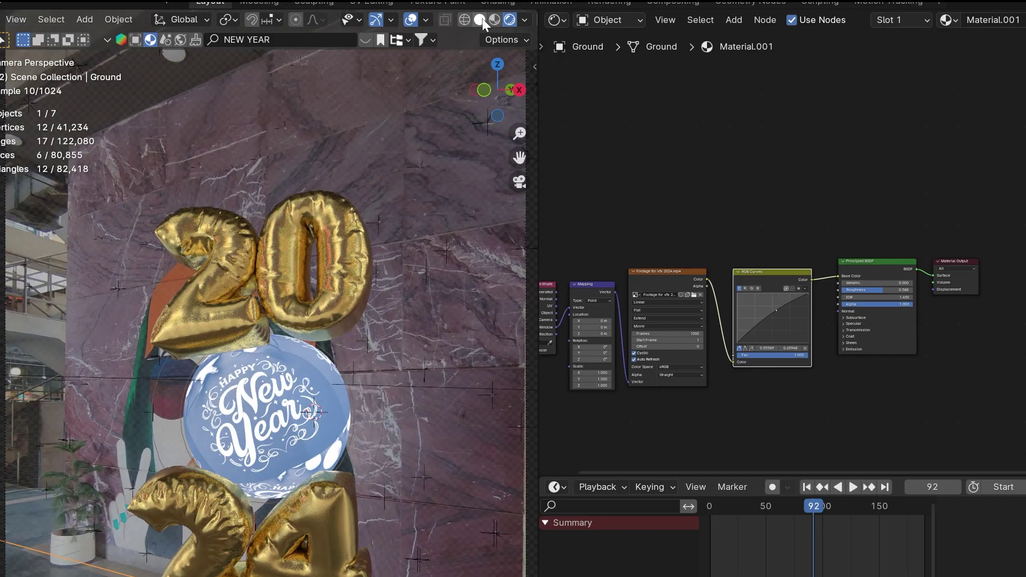
{"action": "left_click", "coordinate": [481, 20]}
- Add a File Output node to the compositing node tree and connect the Render Layers Image output to it
{"action": "left_click", "coordinate": [674, 3]}
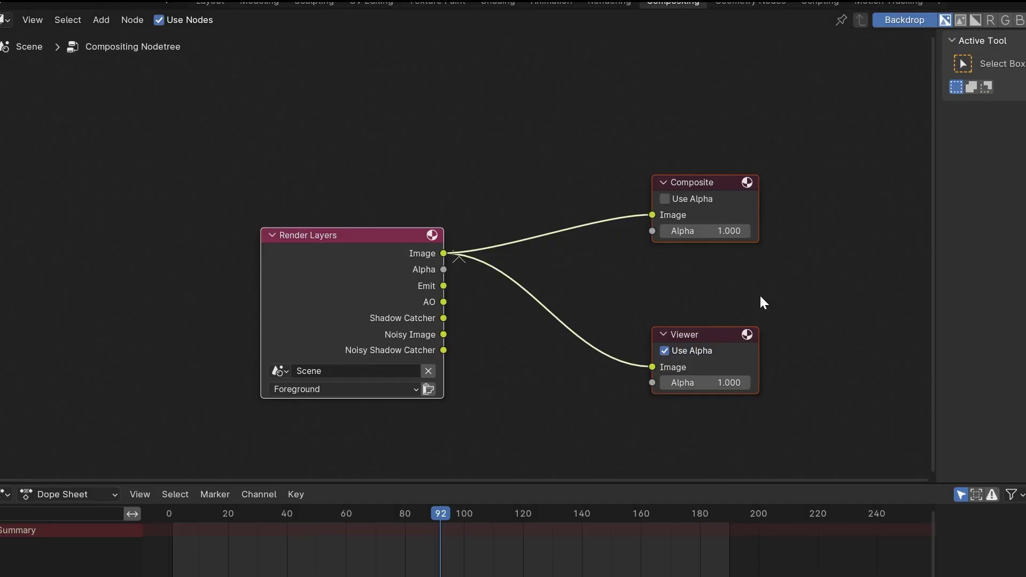
{"action": "key", "text": "shift+a"}
{"action": "type", "text": "File"}
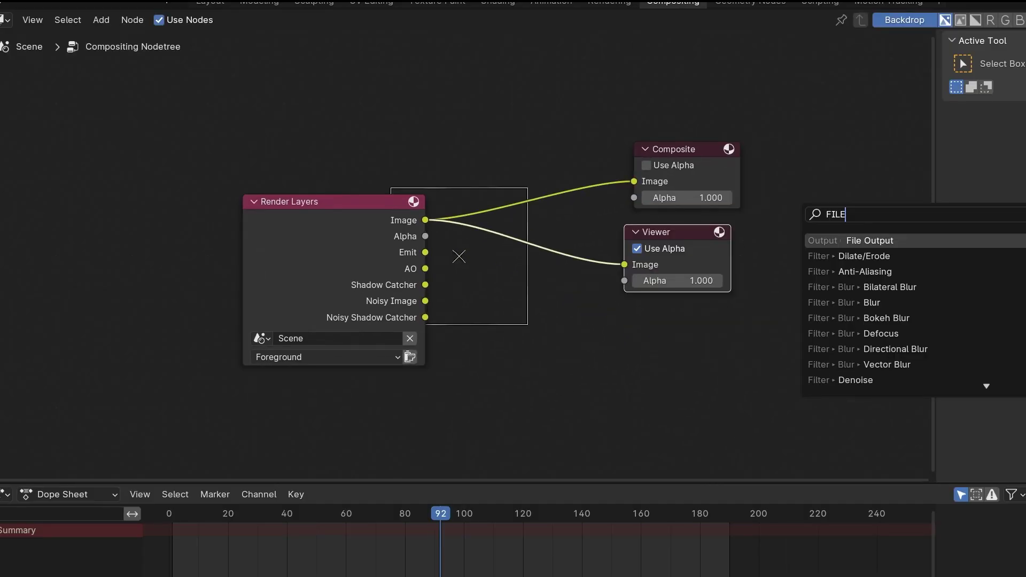
{"action": "key", "text": "Return"}
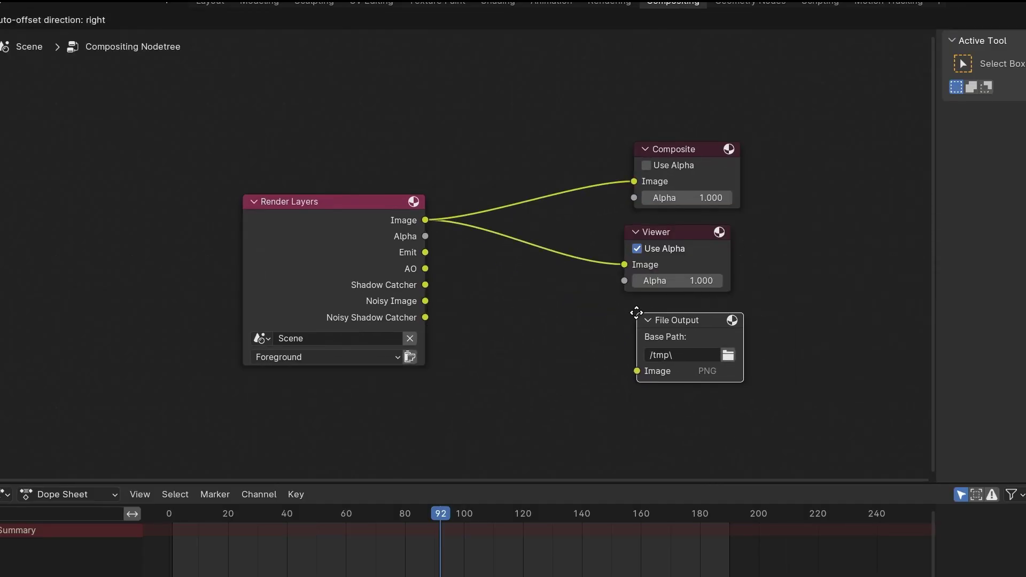
{"action": "left_click", "coordinate": [636, 313]}
{"action": "left_click_drag", "start_coordinate": [425, 220], "coordinate": [637, 371]}
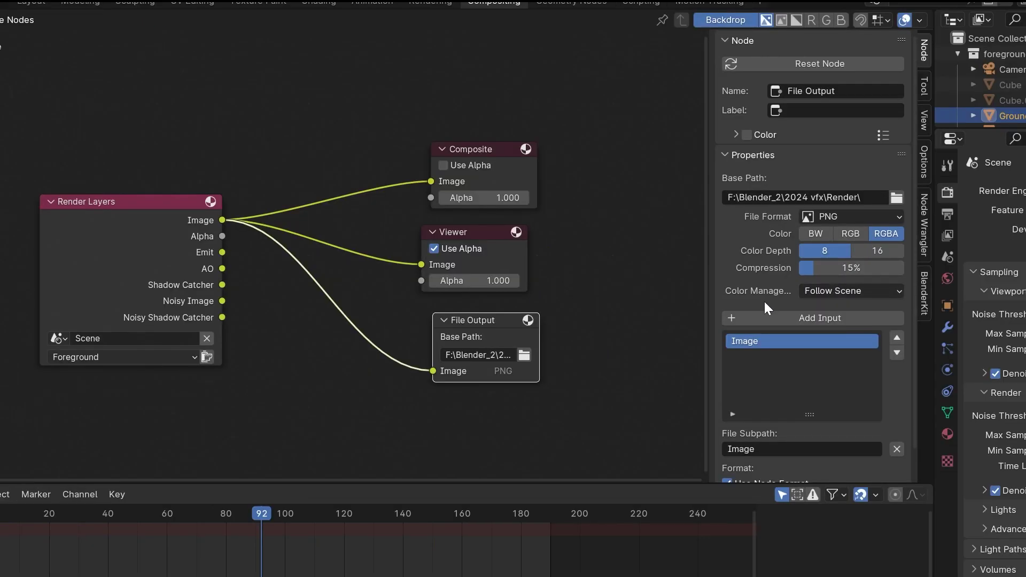
- Set the File Output format to OpenEXR MultiLayer and rename its Image layer to Color
{"action": "left_click", "coordinate": [838, 213]}
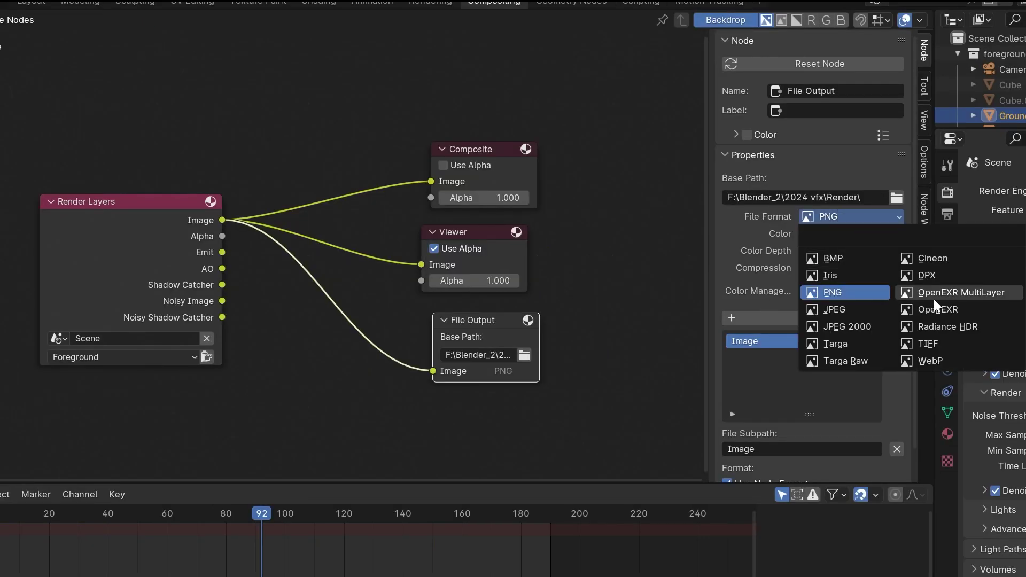
{"action": "left_click", "coordinate": [957, 299]}
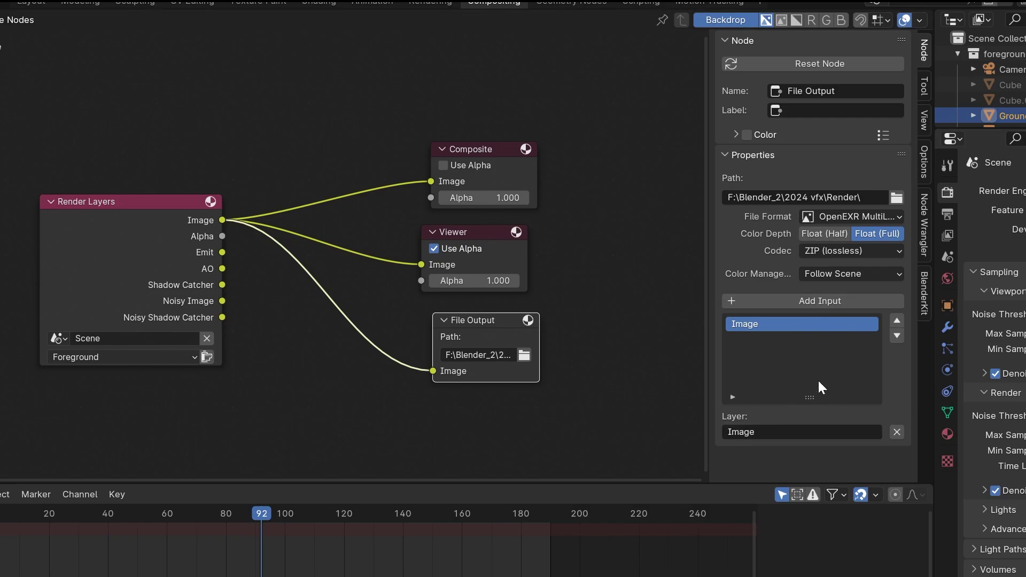
{"action": "left_click", "coordinate": [768, 432]}
{"action": "type", "text": "Color"}
{"action": "key", "text": "Return"}
- Add Emission and Ao inputs to the File Output node, fed by the Emit and AO passes
{"action": "left_click", "coordinate": [839, 301]}
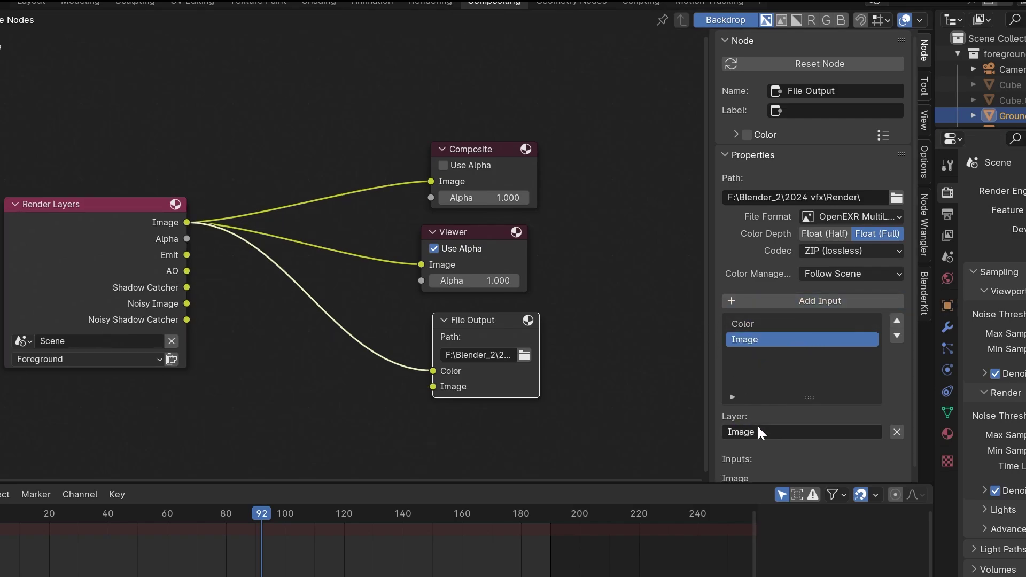
{"action": "left_click", "coordinate": [775, 437]}
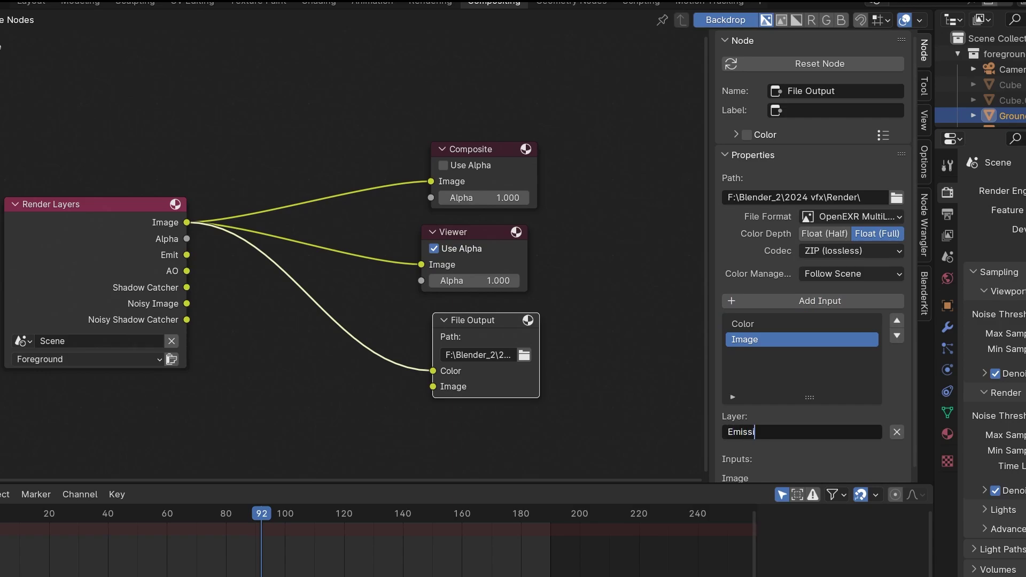
{"action": "key", "text": "Return"}
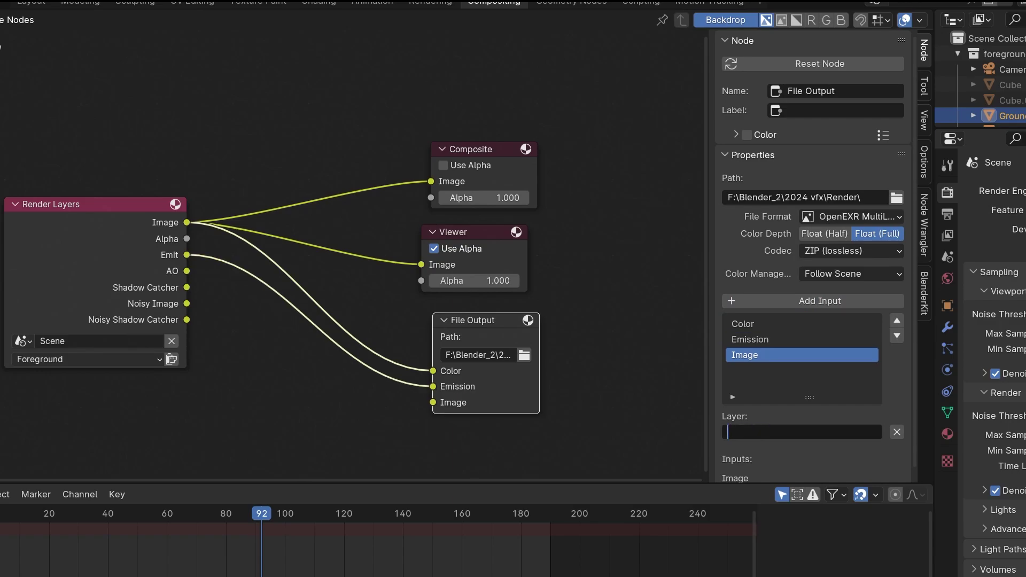
{"action": "type", "text": "Ao"}
{"action": "key", "text": "Return"}
{"action": "left_click_drag", "start_coordinate": [186, 270], "coordinate": [424, 403]}
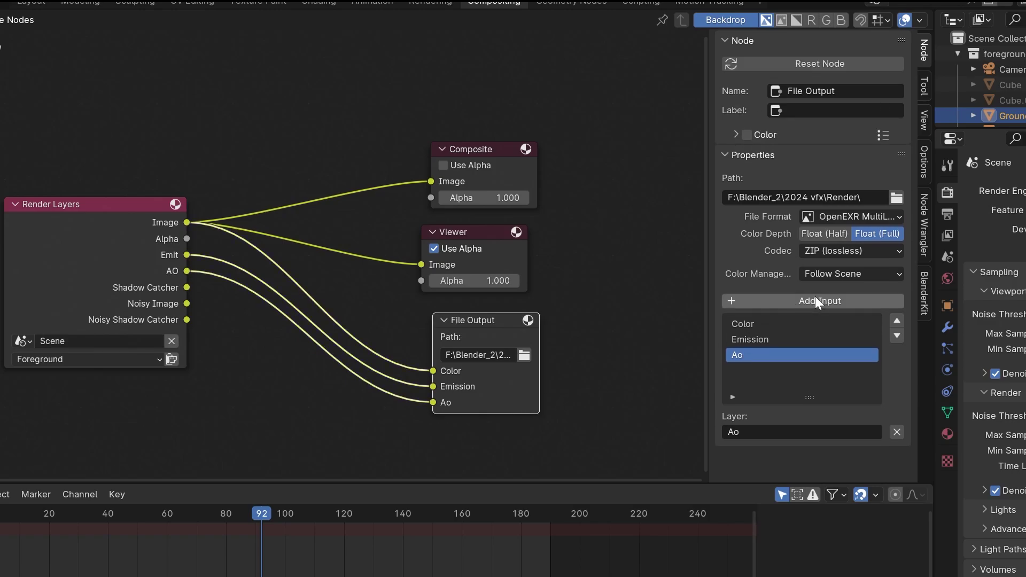
- Add a Shadow input fed by the Shadow Catcher pass to the File Output node, and render frame 92 as an image
{"action": "left_click", "coordinate": [815, 298]}
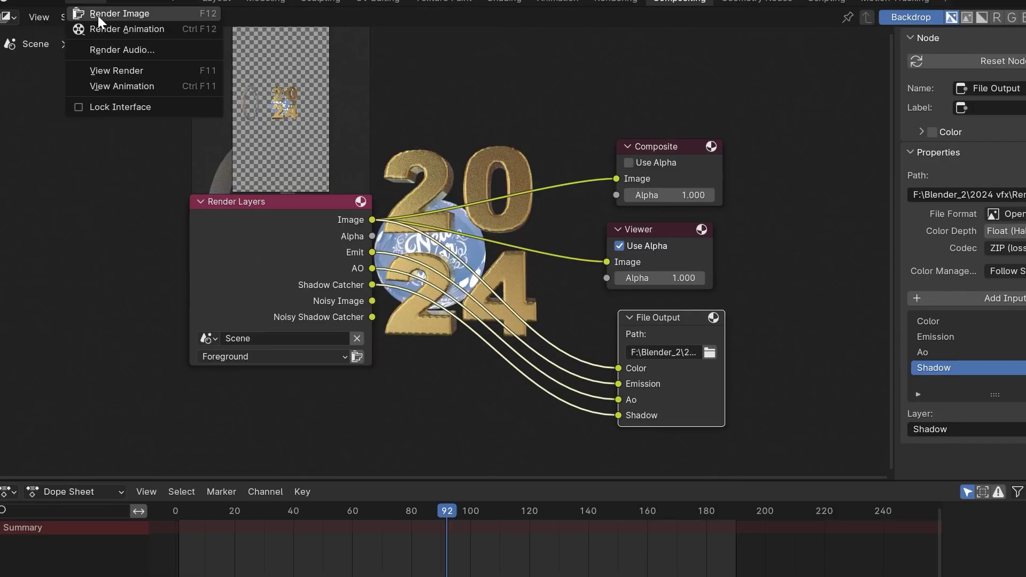
{"action": "left_click", "coordinate": [100, 15]}
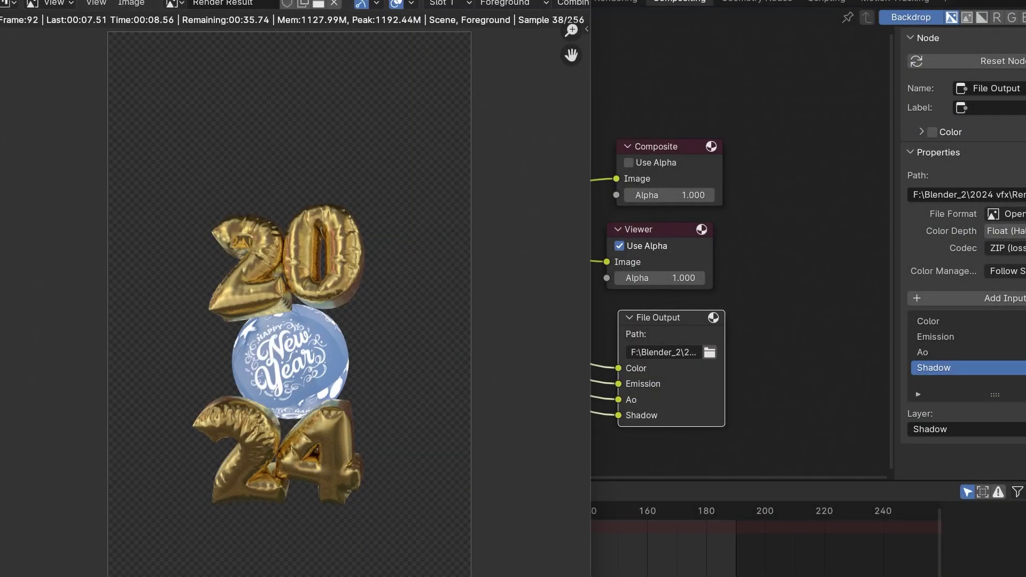
- Cancel the test render, and in After Effects create a composition from Footage for vfx 2024.mov
{"action": "key", "text": "Escape"}
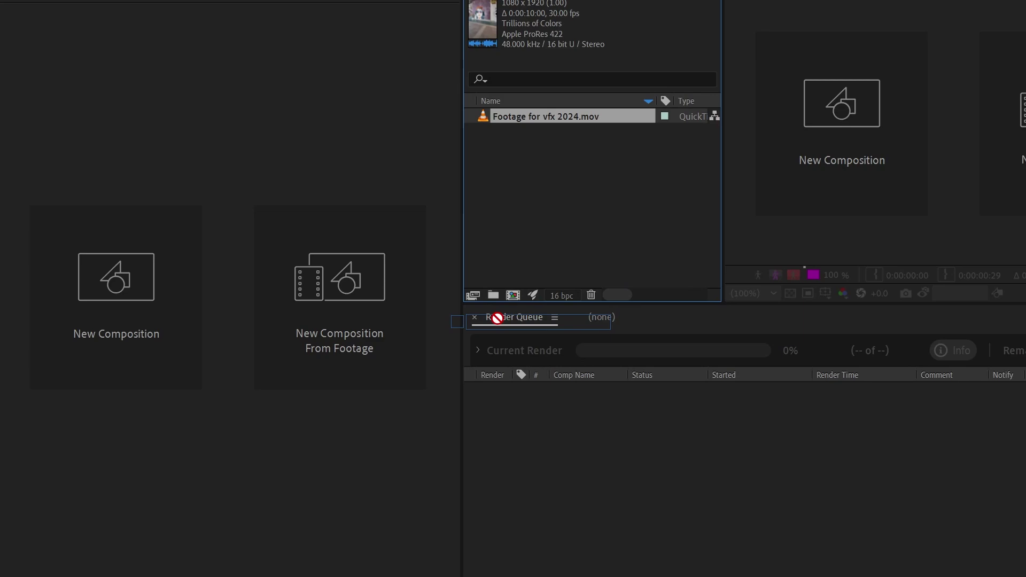
{"action": "left_click_drag", "start_coordinate": [541, 116], "coordinate": [514, 295]}
{"action": "left_click", "coordinate": [37, 575]}
{"action": "left_click", "coordinate": [44, 358]}
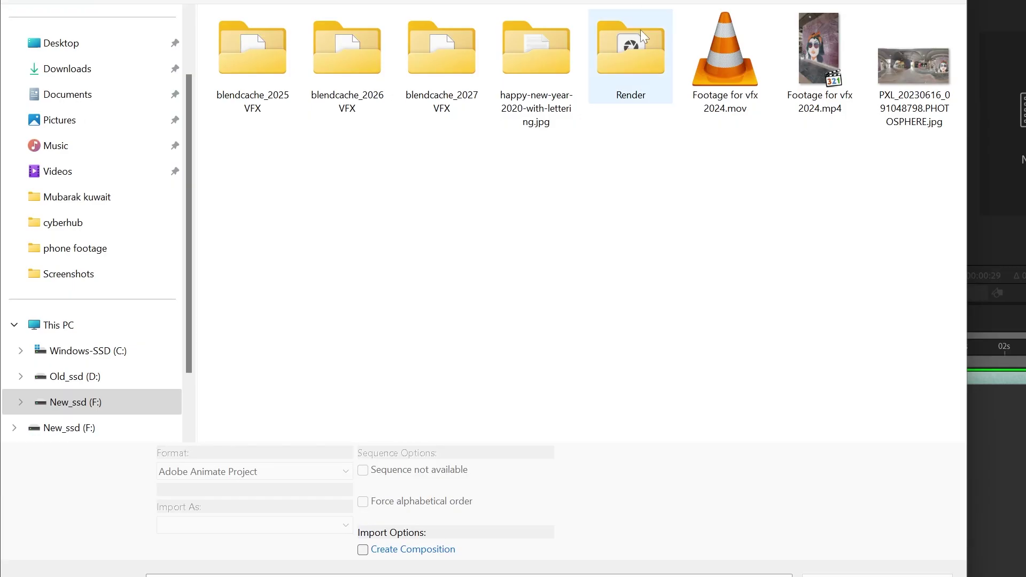
- Import the rendered frames starting at 0001.exr as an OpenEXR sequence
{"action": "double_click", "coordinate": [640, 30]}
{"action": "left_click", "coordinate": [310, 69]}
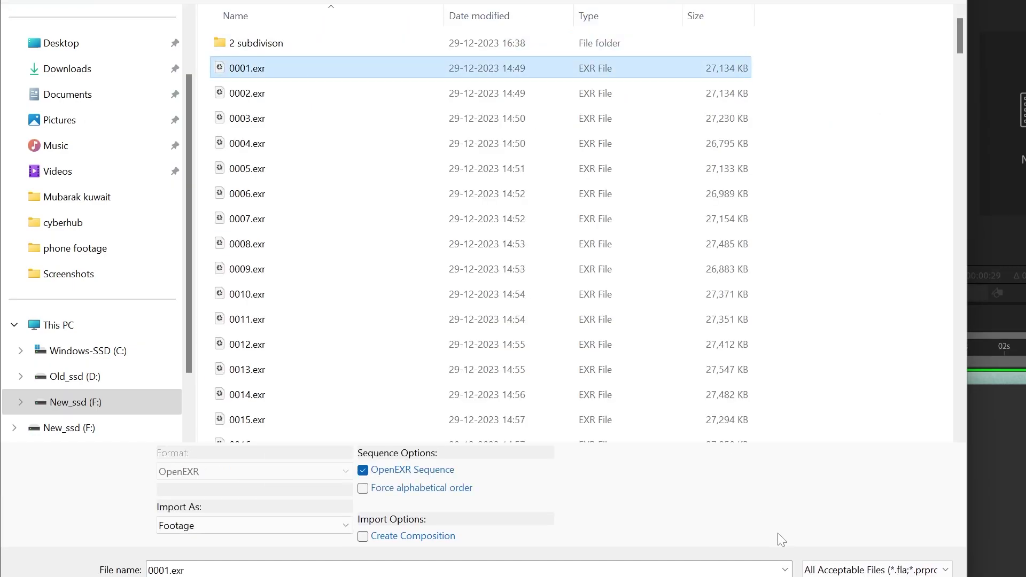
{"action": "key", "text": "Return"}
- Interpret the EXR sequence at 30 frames per second and place it above the footage layer in the composition
{"action": "right_click", "coordinate": [544, 149]}
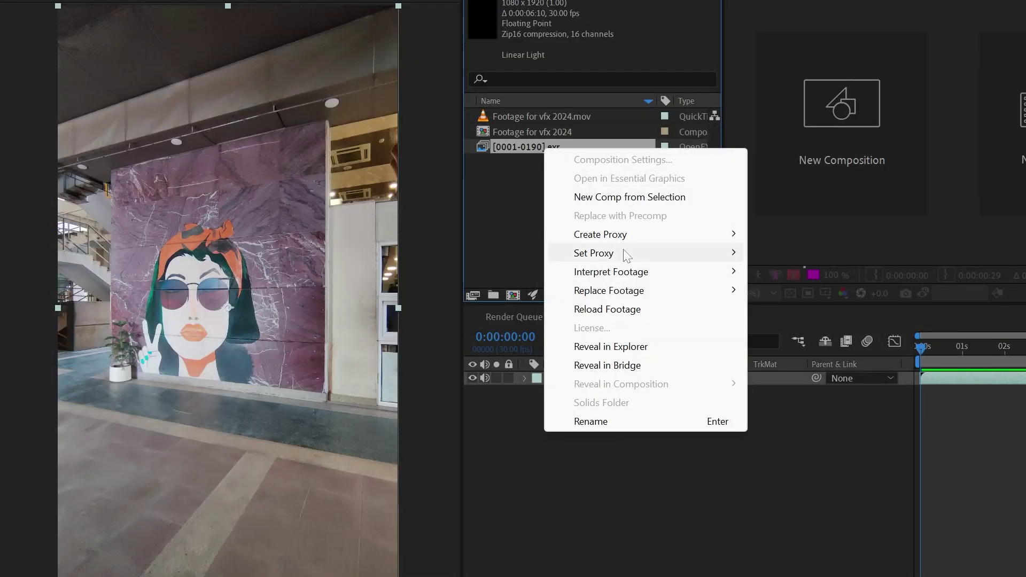
{"action": "mouse_move", "coordinate": [695, 271]}
{"action": "left_click", "coordinate": [783, 270]}
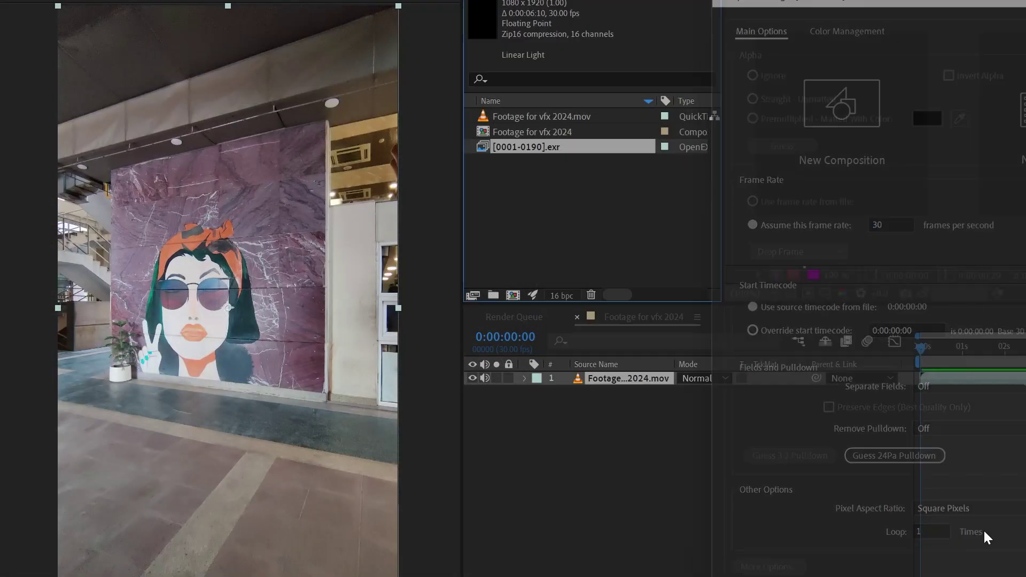
{"action": "left_click_drag", "start_coordinate": [555, 150], "coordinate": [598, 373]}
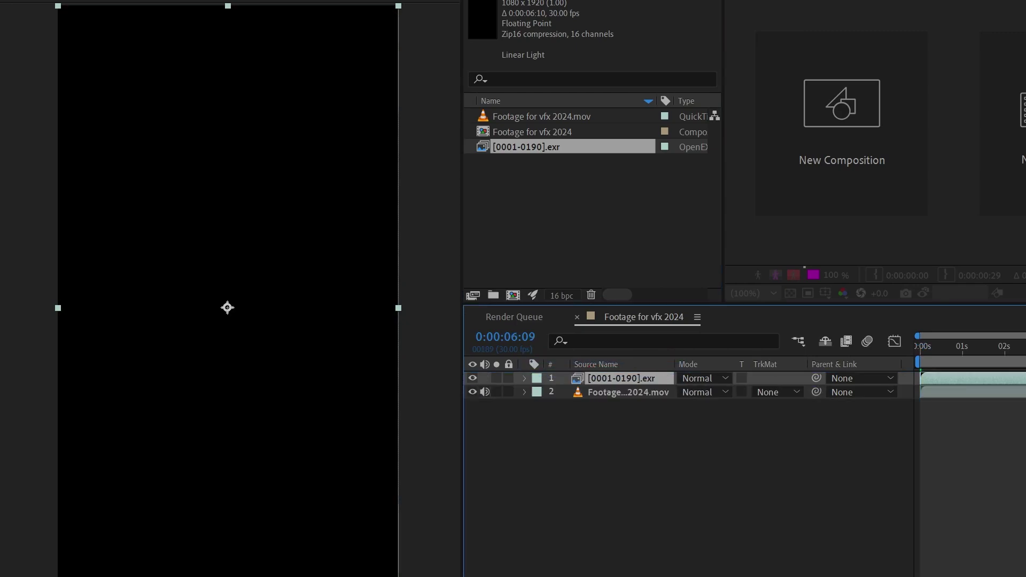
- Apply the EXtractoR effect to the EXR sequence layer and extract its Color channels
{"action": "key", "text": "ctrl+space"}
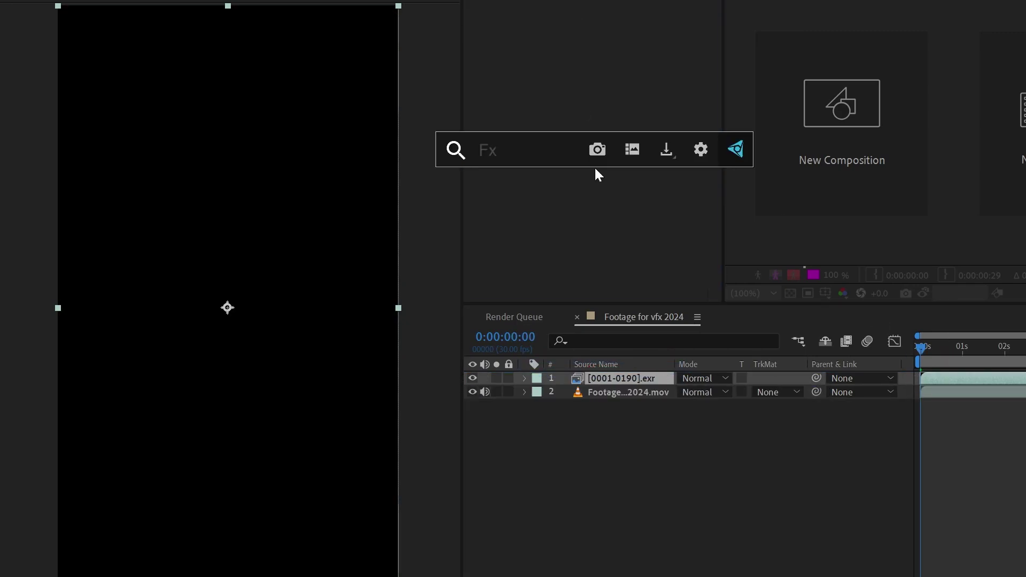
{"action": "type", "text": "extr"}
{"action": "left_click", "coordinate": [549, 196]}
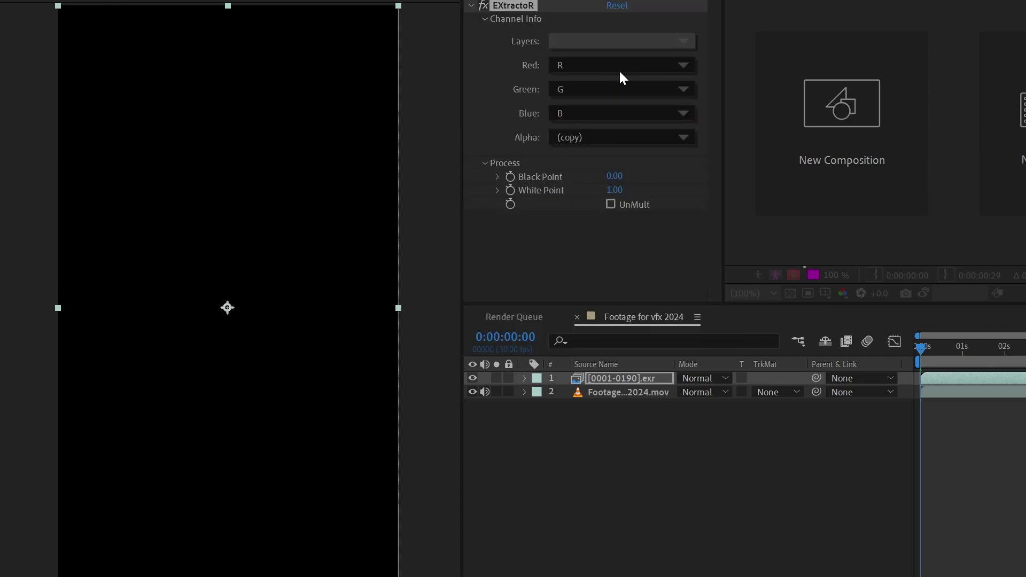
{"action": "left_click", "coordinate": [623, 42]}
{"action": "left_click", "coordinate": [654, 71]}
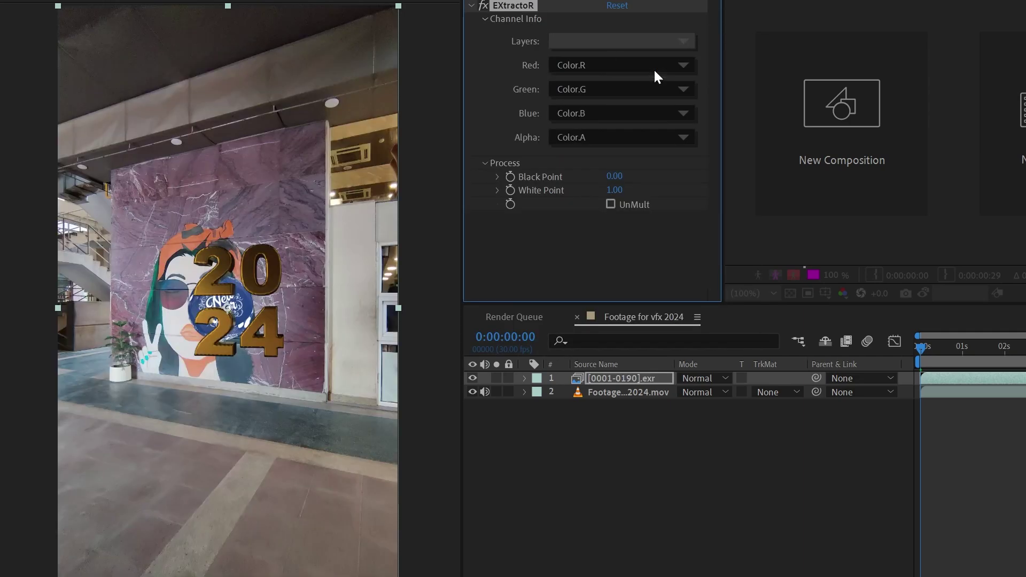
- Add an Exposure effect to the EXR layer with Gamma Correction 2.8 and preview the composite
{"action": "key", "text": "ctrl+space"}
{"action": "type", "text": "exp"}
{"action": "left_click", "coordinate": [585, 247]}
{"action": "left_click", "coordinate": [614, 285]}
{"action": "type", "text": "2.8"}
{"action": "key", "text": "Return"}
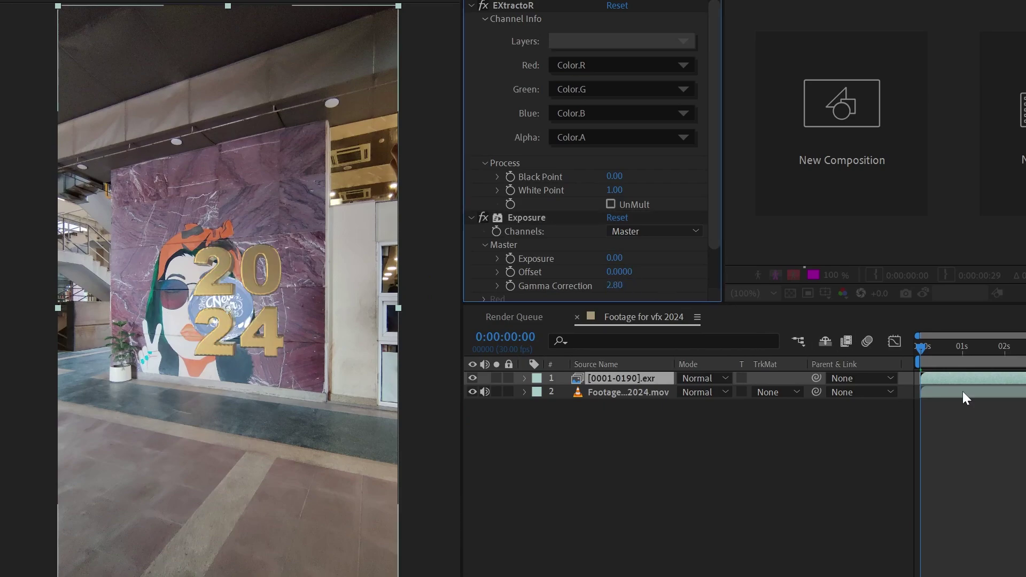
{"action": "key", "text": "space"}
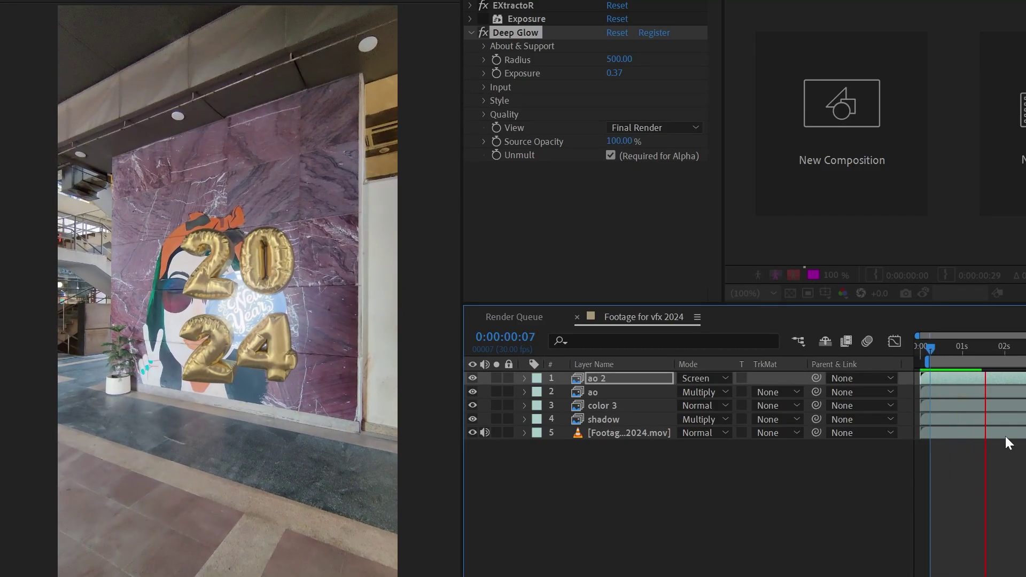
- Rename the Screen-blended ao 2 layer as emission and preview the composition
{"action": "key", "text": "space"}
{"action": "left_click", "coordinate": [593, 394]}
{"action": "left_click", "coordinate": [600, 380]}
{"action": "key", "text": "Return"}
{"action": "type", "text": "emission"}
{"action": "key", "text": "Return"}
{"action": "left_click", "coordinate": [598, 392]}
{"action": "key", "text": "space"}
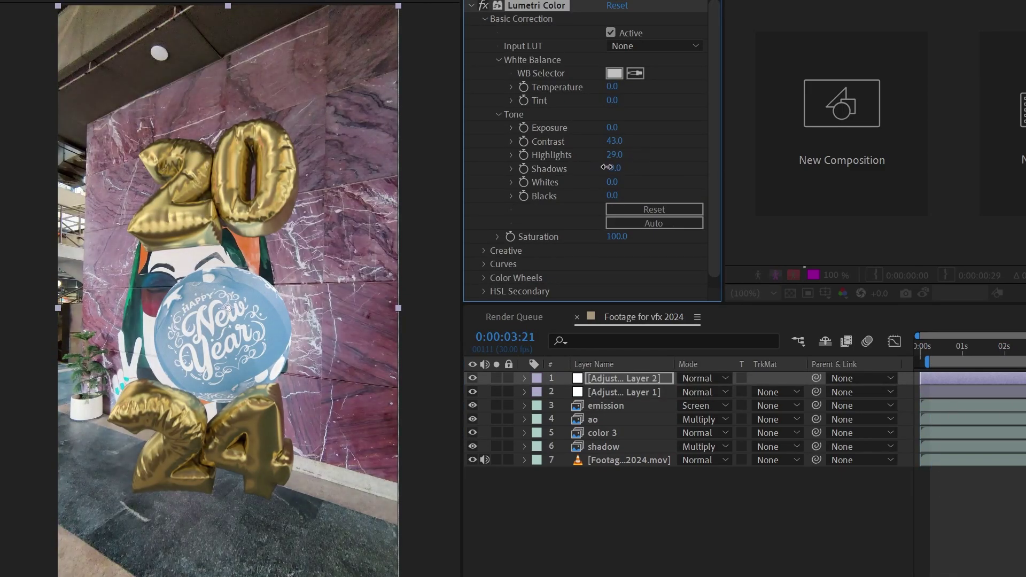
- Set the Lumetri Color Creative vibrance to 45 and saturation to 115 on the upper adjustment layer
{"action": "scroll", "coordinate": [627, 192], "scroll_direction": "down", "scroll_amount": 2}
{"action": "left_click", "coordinate": [483, 240]}
{"action": "scroll", "coordinate": [531, 251], "scroll_direction": "down", "scroll_amount": 5}
{"action": "left_click", "coordinate": [615, 110]}
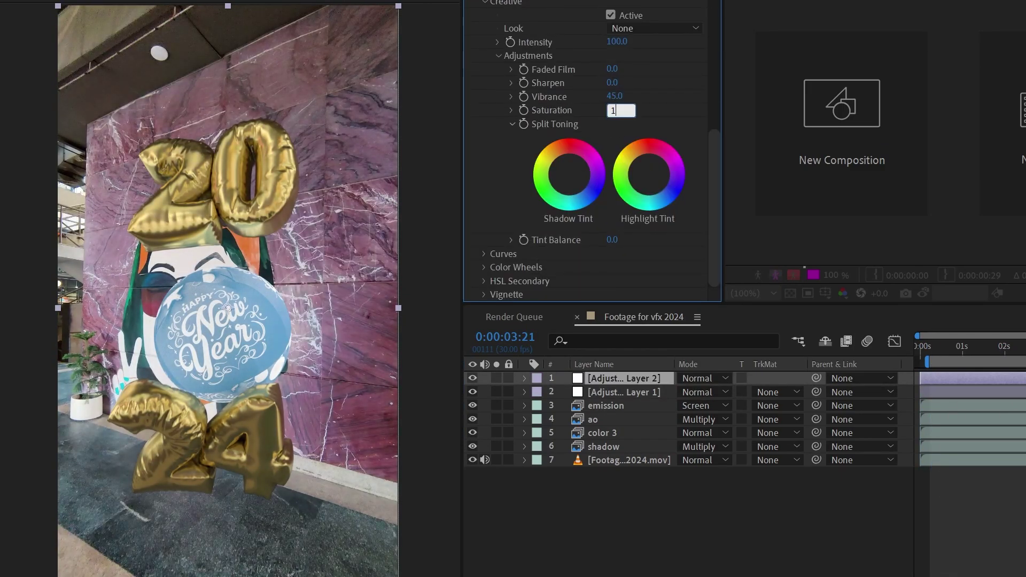
- Preview the graded composition from its first frame and stop playback at 0:00:02:02
{"action": "left_click", "coordinate": [930, 347]}
{"action": "mouse_move", "coordinate": [928, 362]}
{"action": "left_mouse_down"}
{"action": "mouse_move", "coordinate": [917, 363]}
{"action": "mouse_move", "coordinate": [920, 348]}
{"action": "left_mouse_up"}
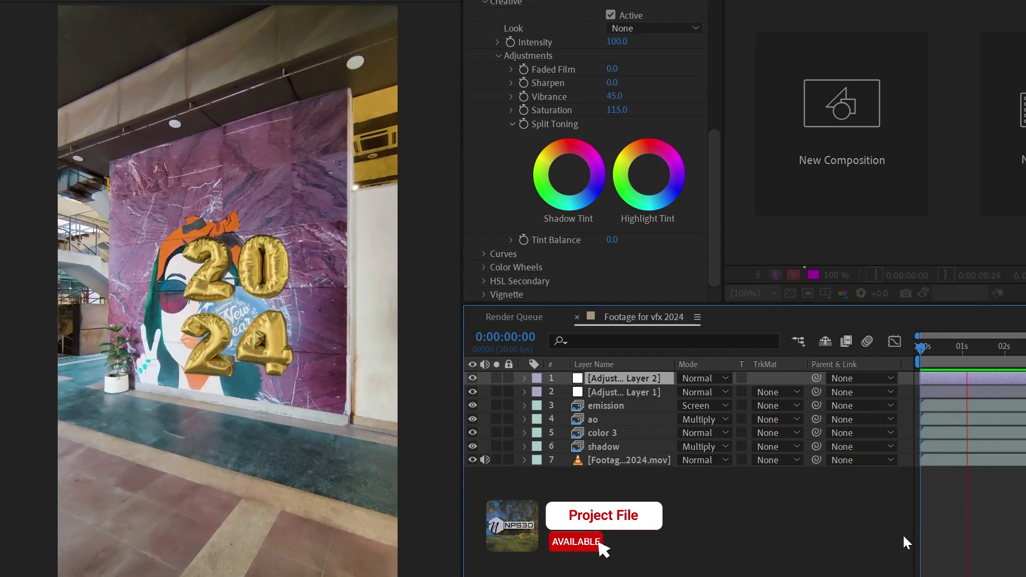
{"action": "key", "text": "space"}
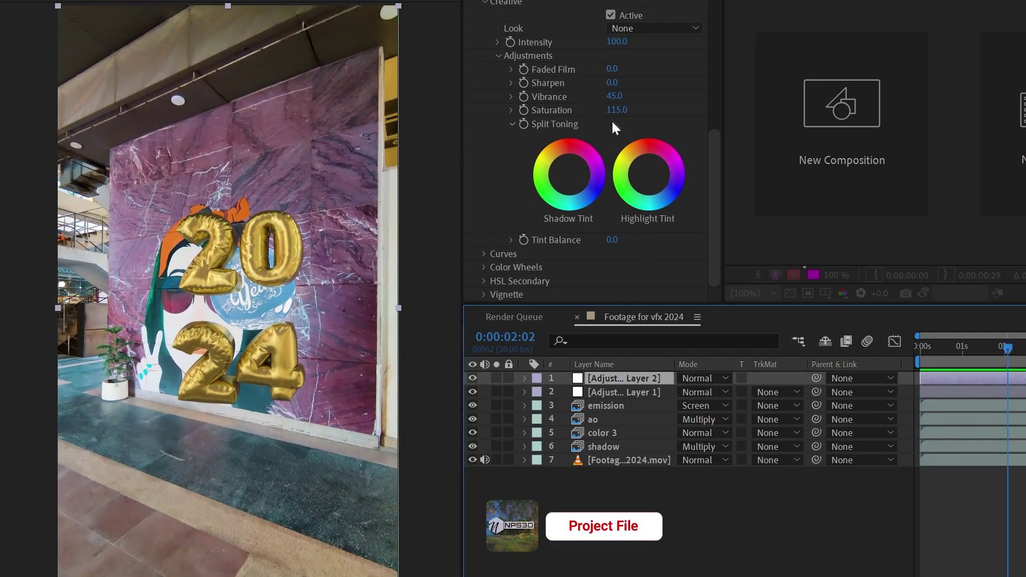
- Set the Lumetri Color Creative saturation to 95 on the upper adjustment layer
{"action": "left_click", "coordinate": [619, 110]}
{"action": "type", "text": "90"}
{"action": "key", "text": "Return"}
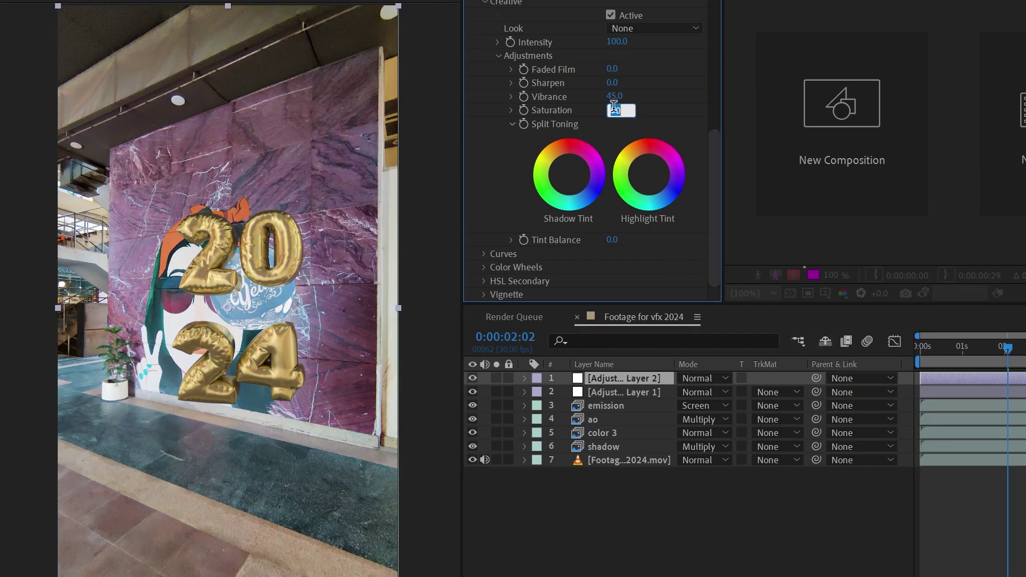
{"action": "key", "text": "Return"}
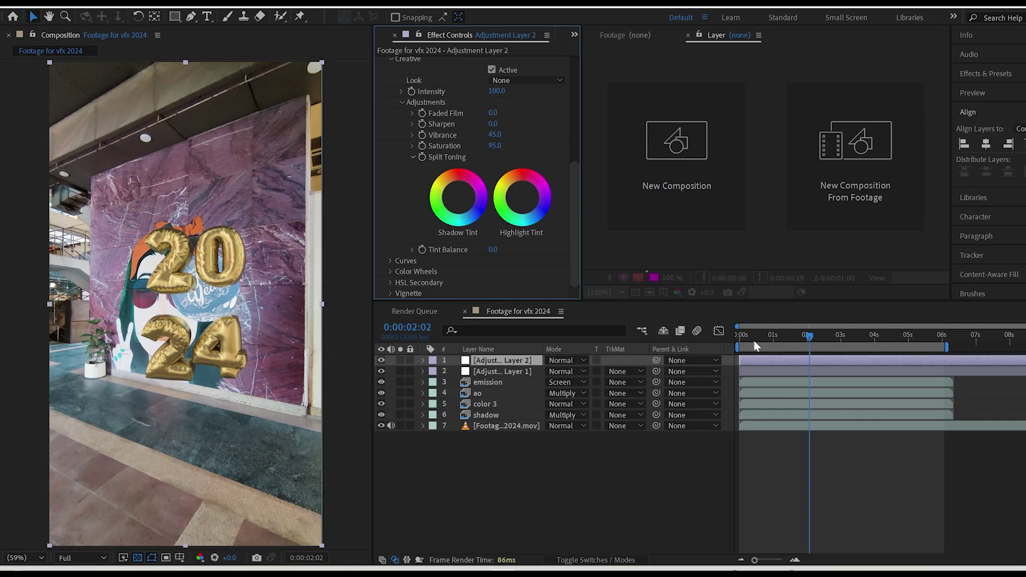
- Return to the start of the composition and play back the finished shot
{"action": "left_click", "coordinate": [737, 339]}
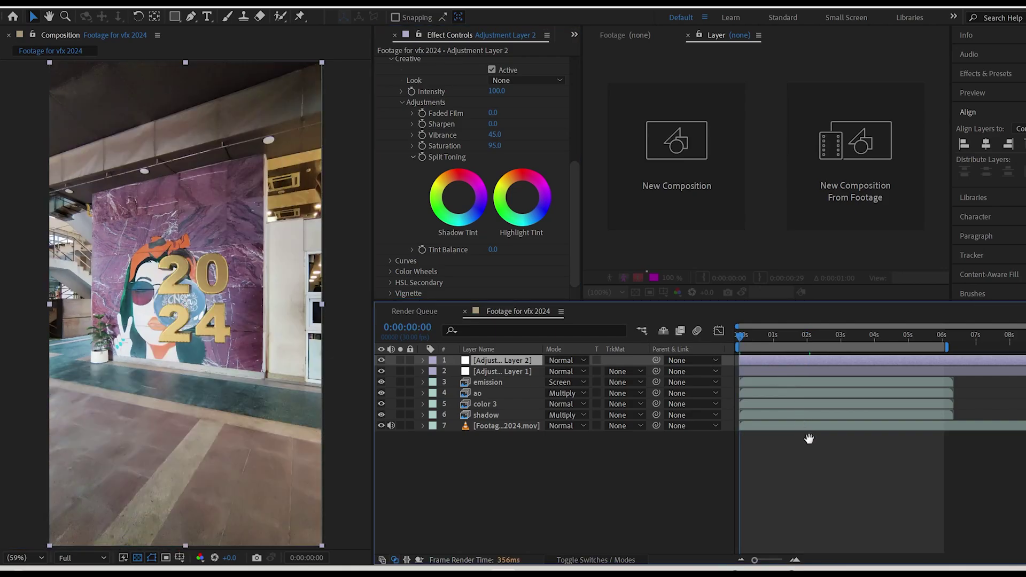
{"action": "key", "text": "space"}
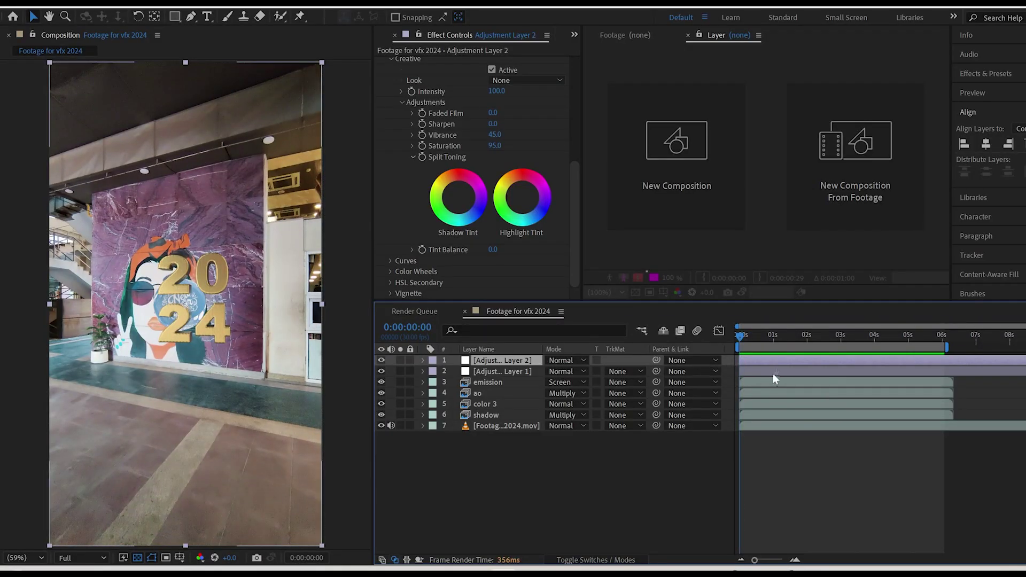
{"action": "key", "text": "space"}
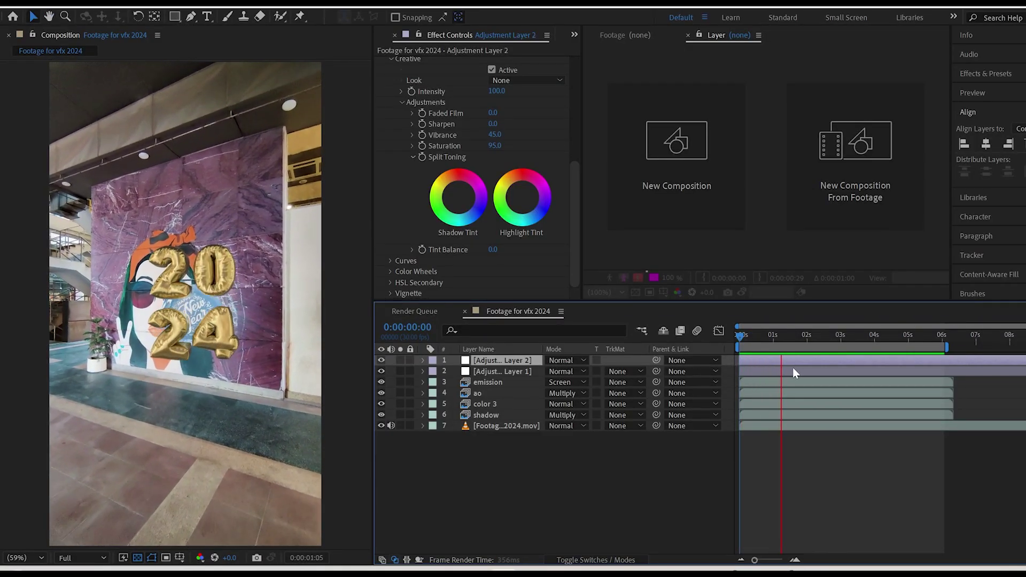